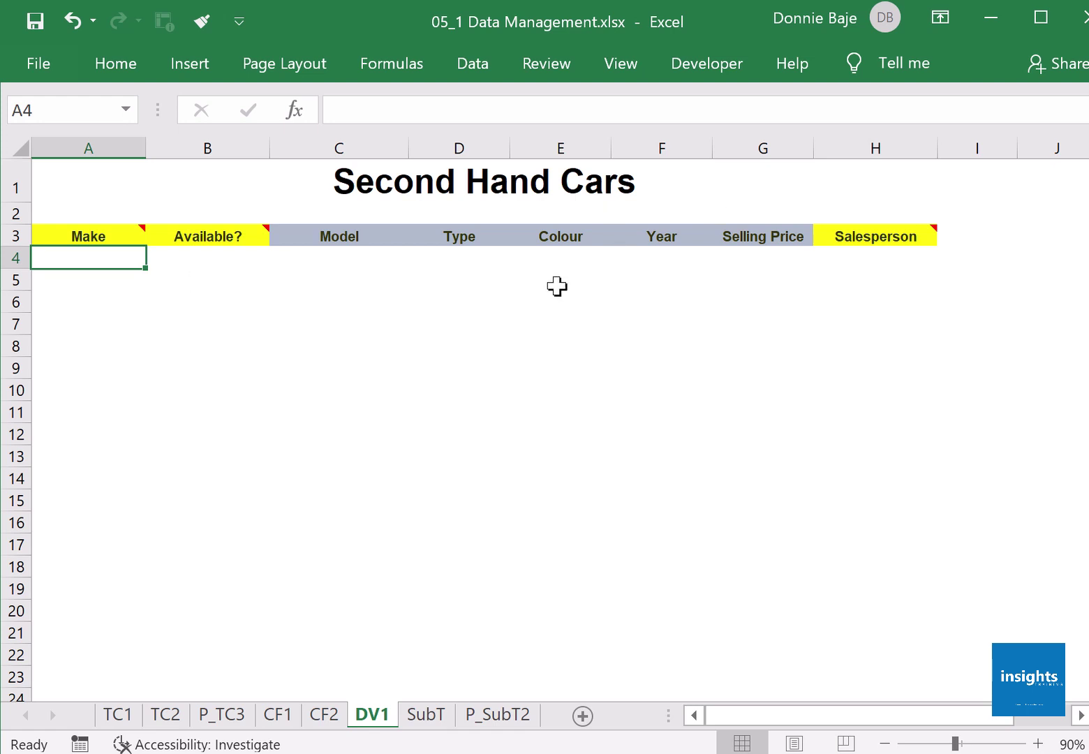
Apply All Borders to the Second Hand Cars table range A3:H17.
left_click_drag(90, 230, 937, 544)
left_click(115, 67)
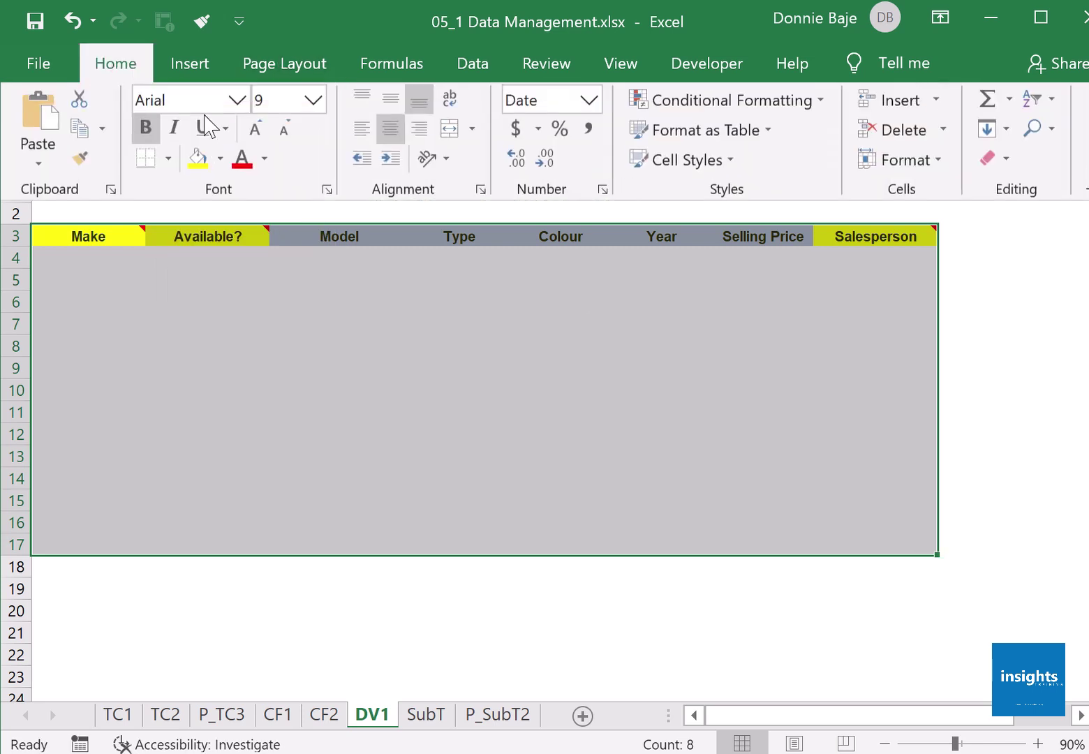
left_click(168, 159)
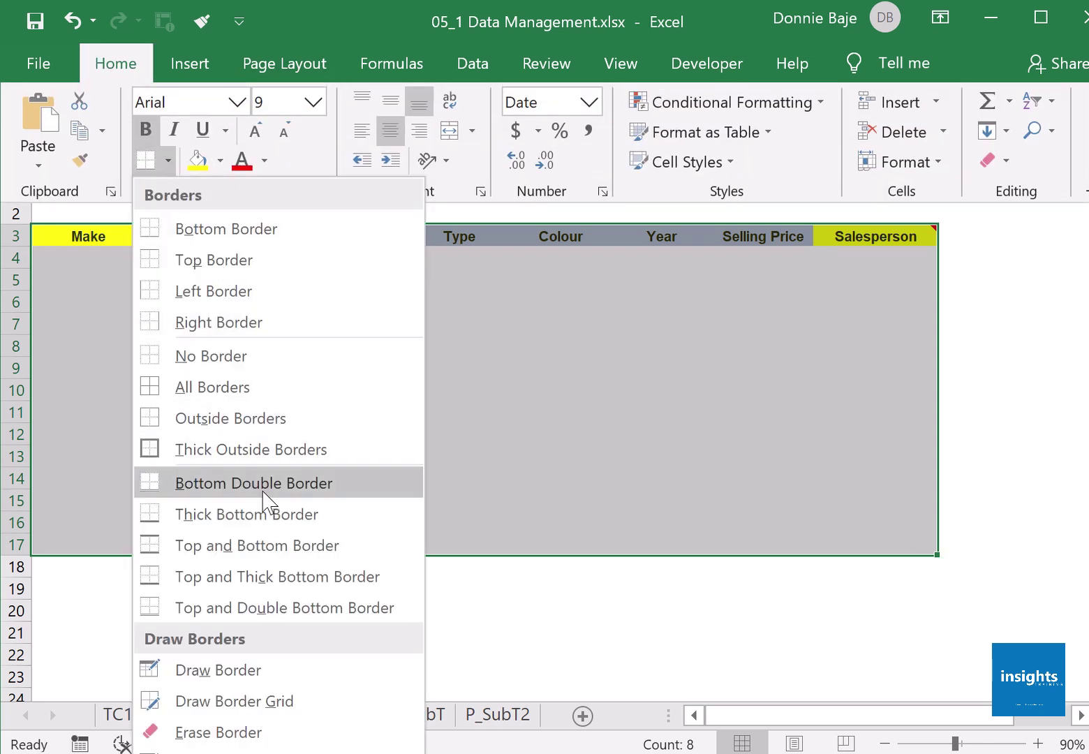
left_click(260, 388)
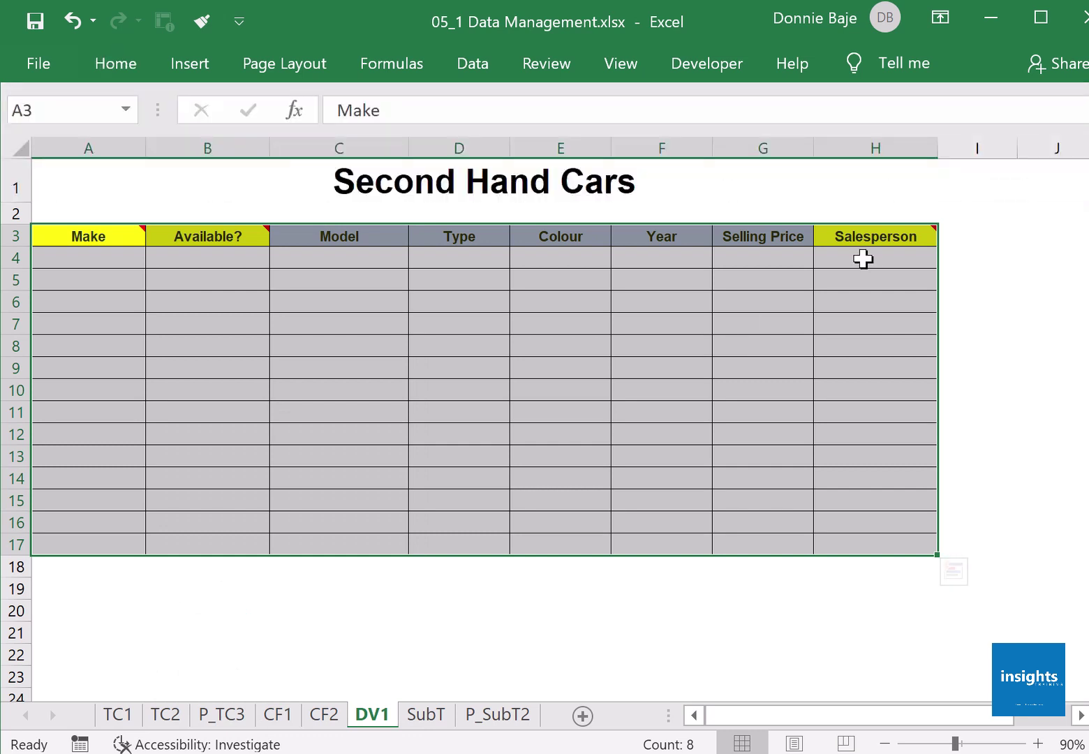
left_click(863, 257)
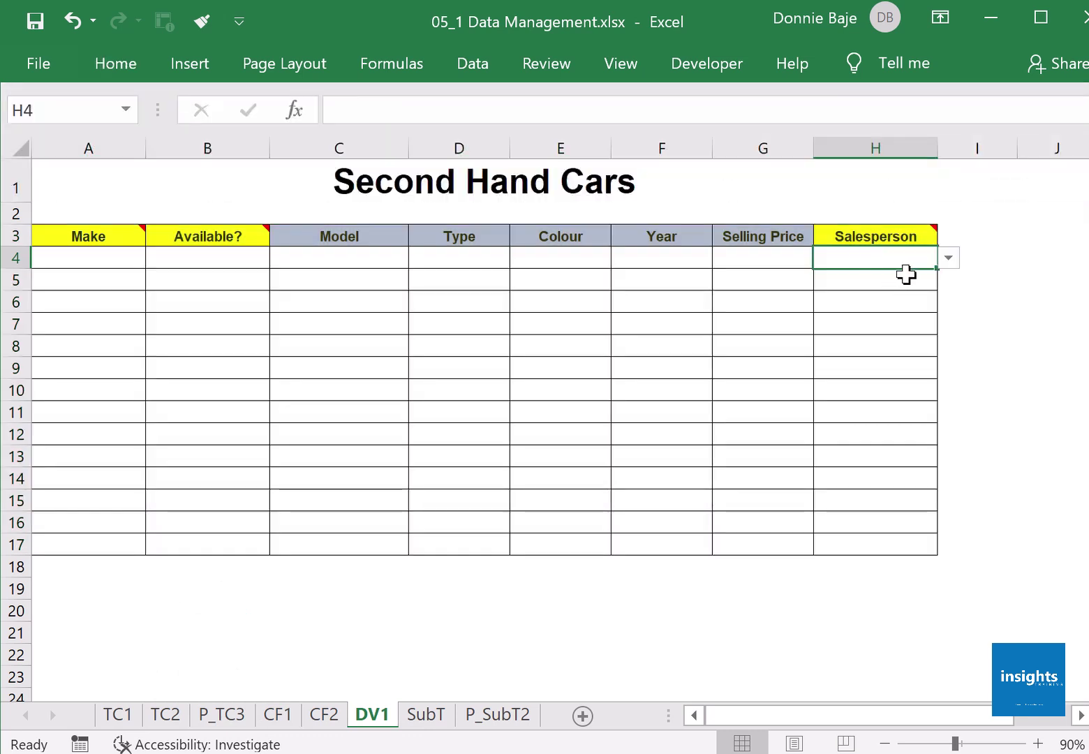
Pick a salesperson from the dropdown list for each of H4, H5 and H6.
left_click(948, 258)
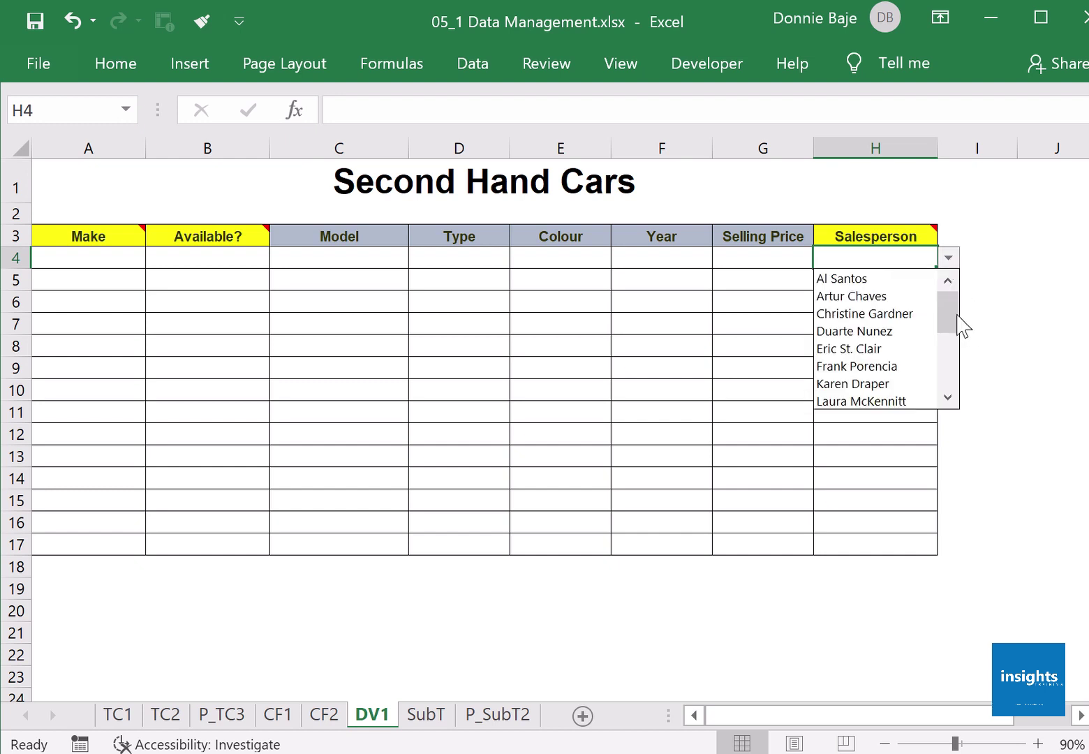
scroll(960, 323, "down", 2)
left_click(922, 365)
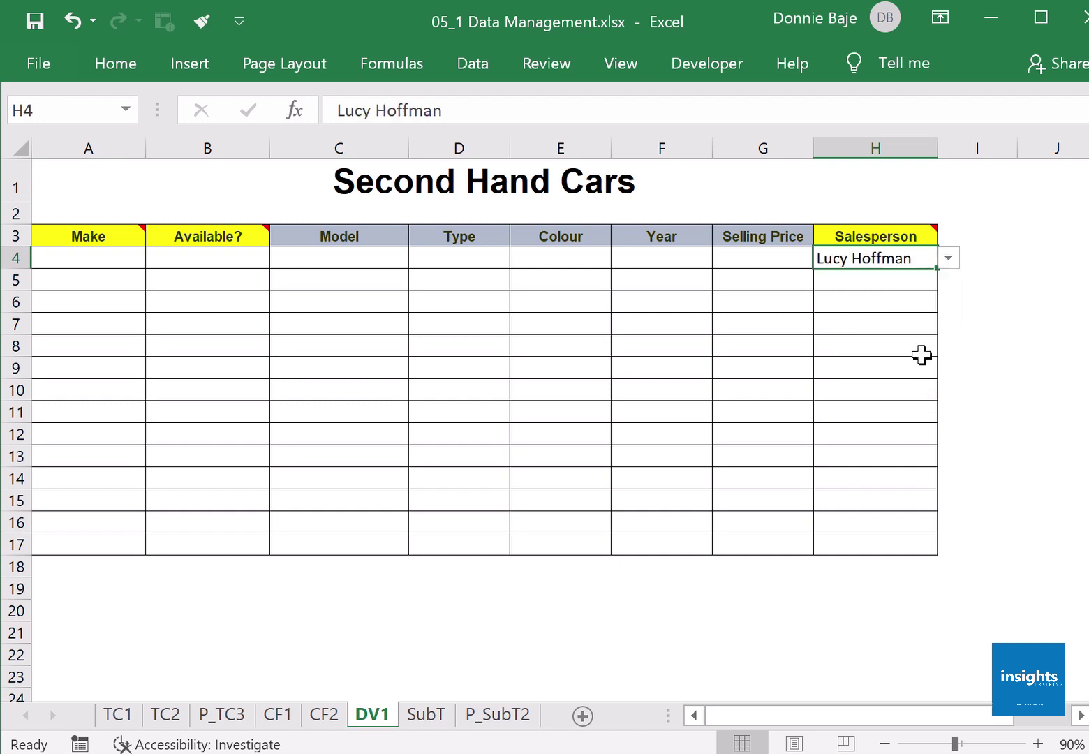
left_click(932, 280)
left_click(948, 279)
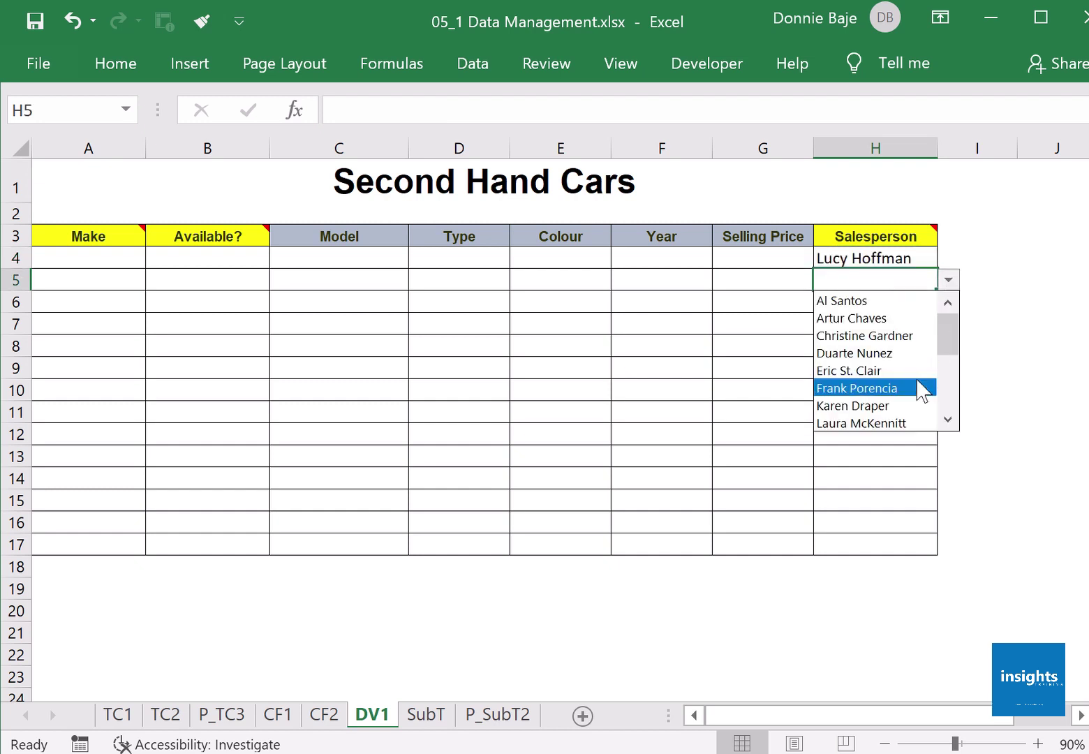
left_click(924, 386)
left_click(912, 301)
left_click(949, 302)
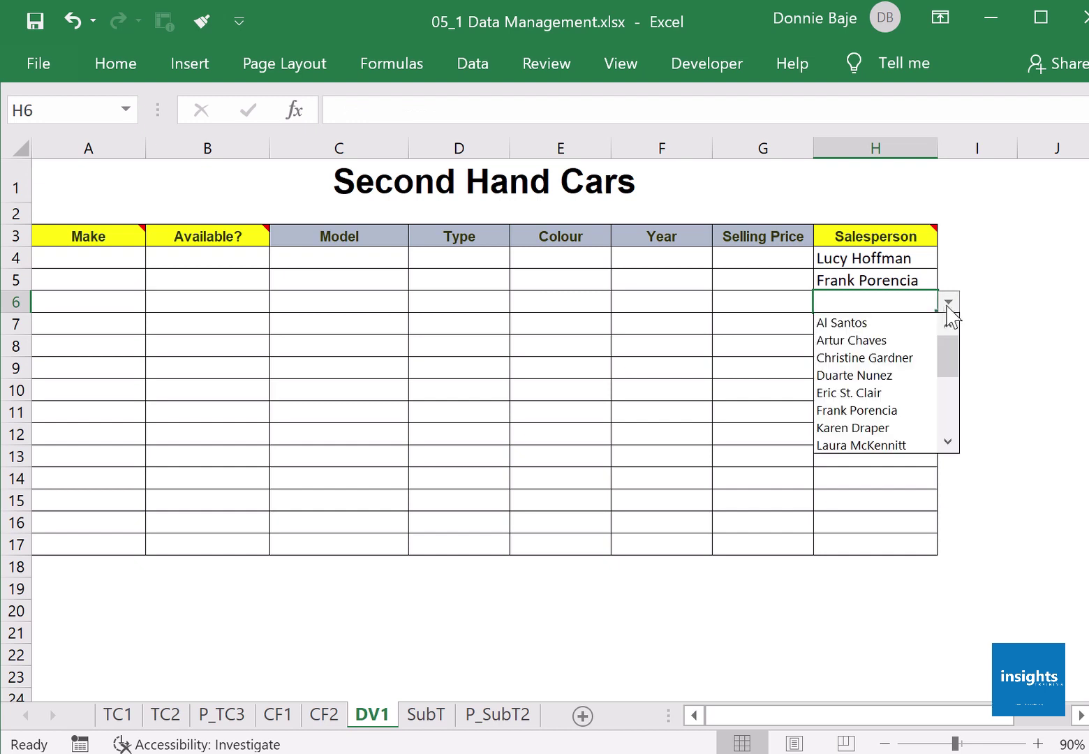
left_click_drag(954, 354, 963, 438)
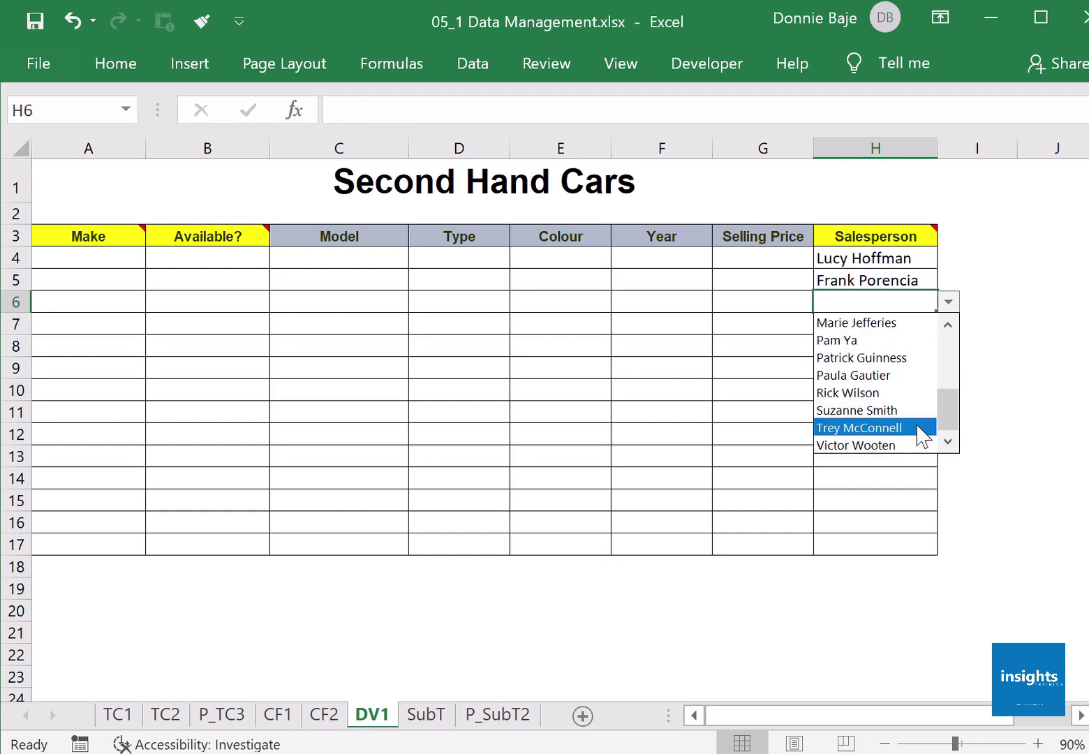
left_click(859, 428)
Briefly select the empty Make cells, then zoom out toward the makes list.
left_click_drag(83, 260, 121, 523)
left_click(559, 320)
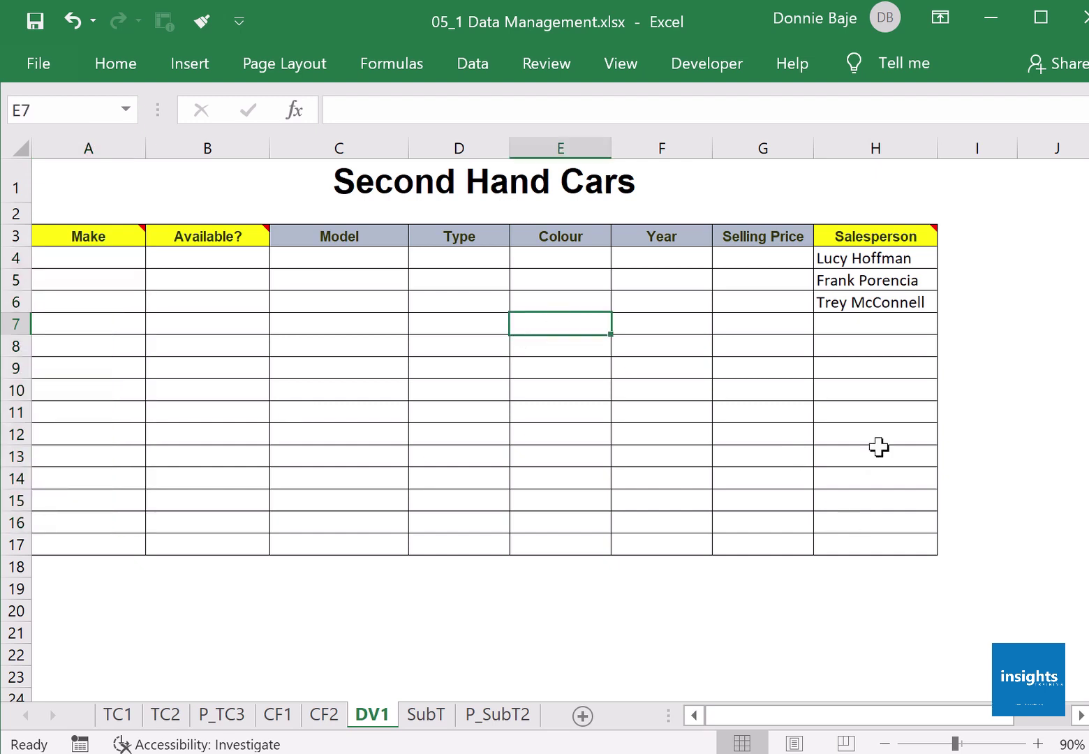
left_click(883, 744)
Zoom out to check the six car makes in M2:M7, then zoom back in.
left_click(884, 744)
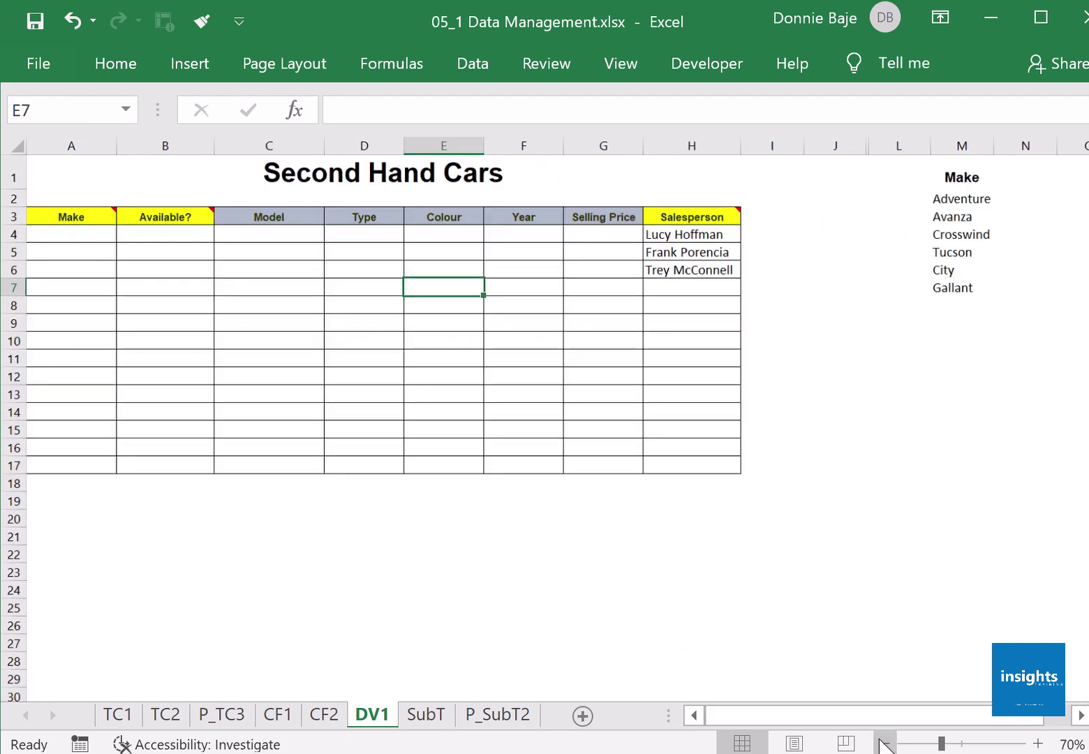
left_click_drag(952, 199, 945, 289)
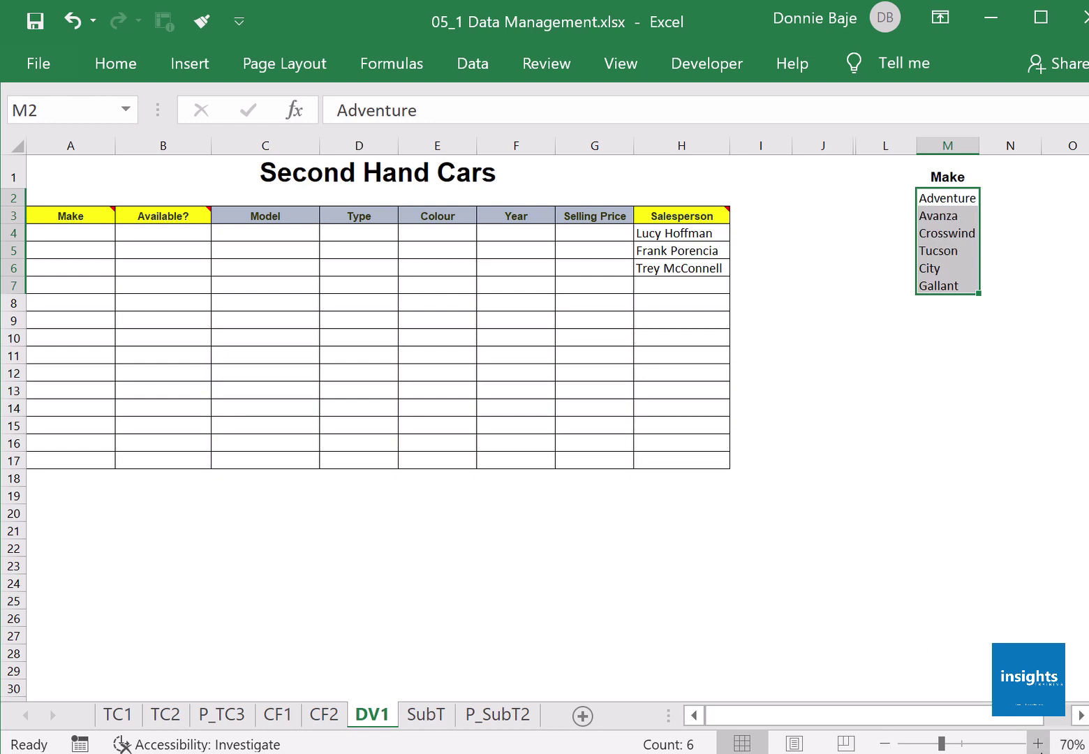
left_click(1038, 744)
left_click(1039, 744)
left_click(1038, 744)
left_click(1038, 743)
left_click_drag(778, 722, 761, 724)
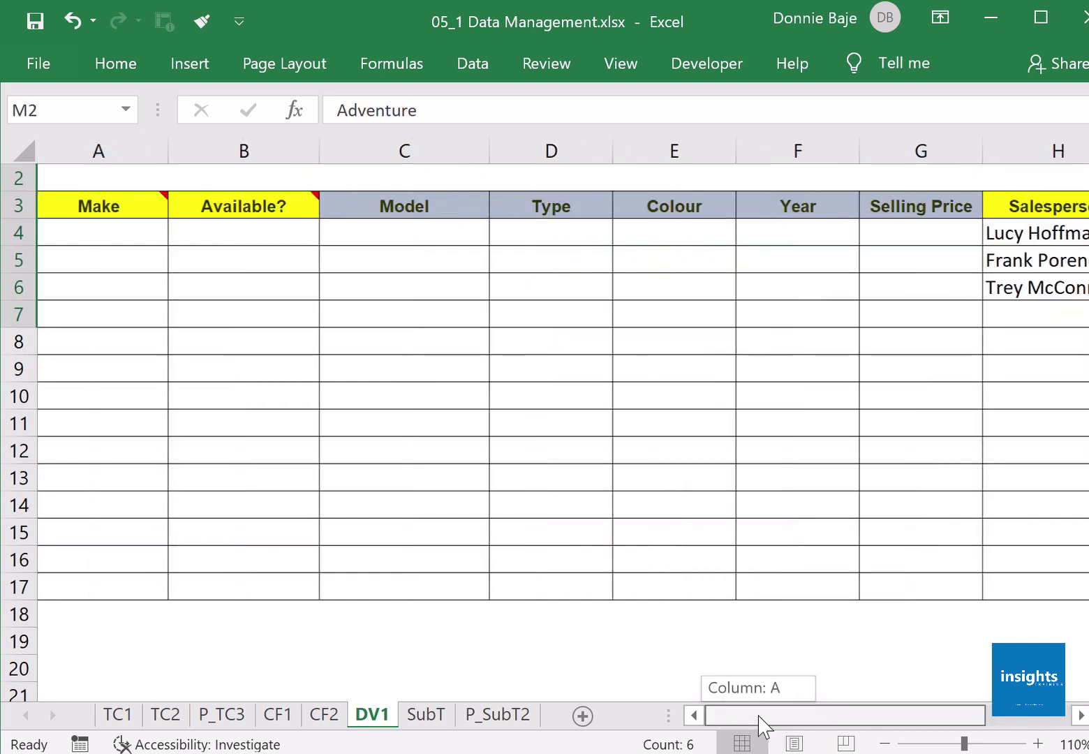
Select the empty Make cells A4 through A17.
left_click(103, 288)
left_click_drag(102, 308, 148, 631)
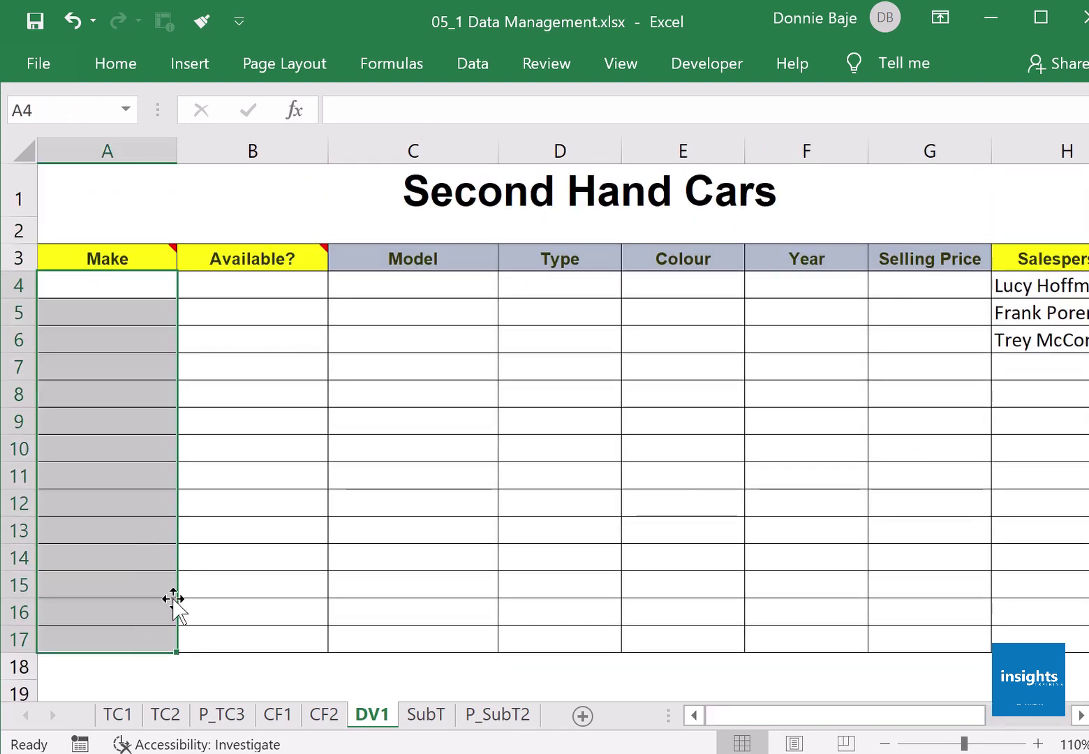
left_click(456, 73)
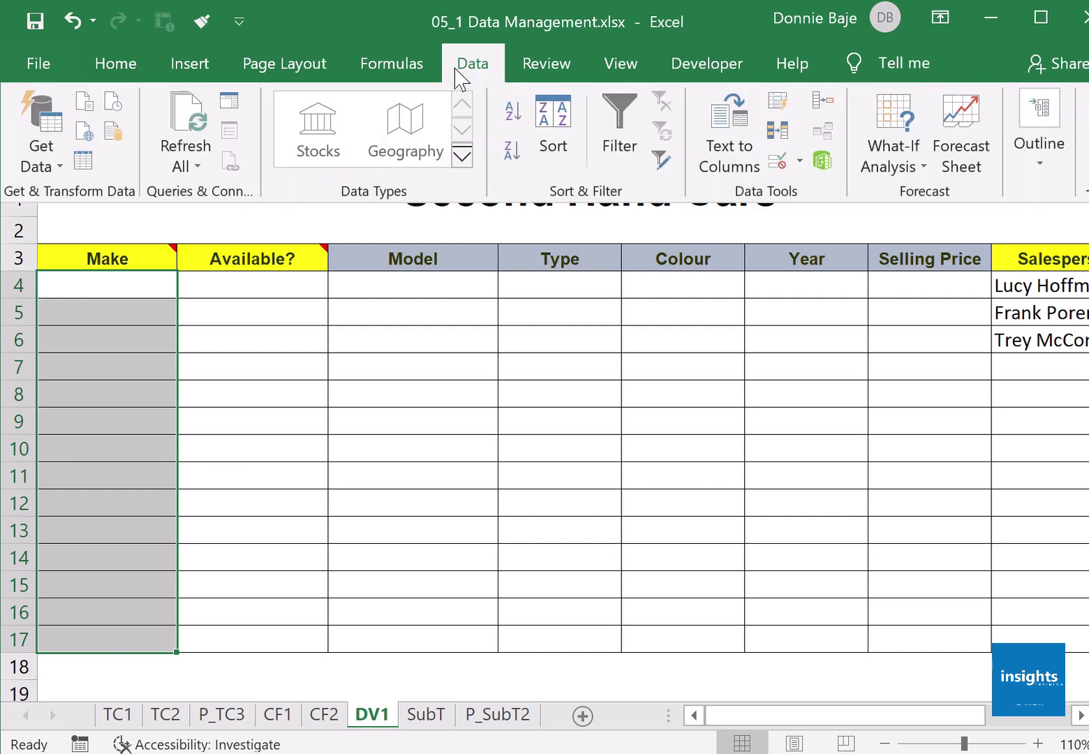
Set Data Validation on A4:A17 to a List sourced from the makes in M2:M7.
left_click(785, 174)
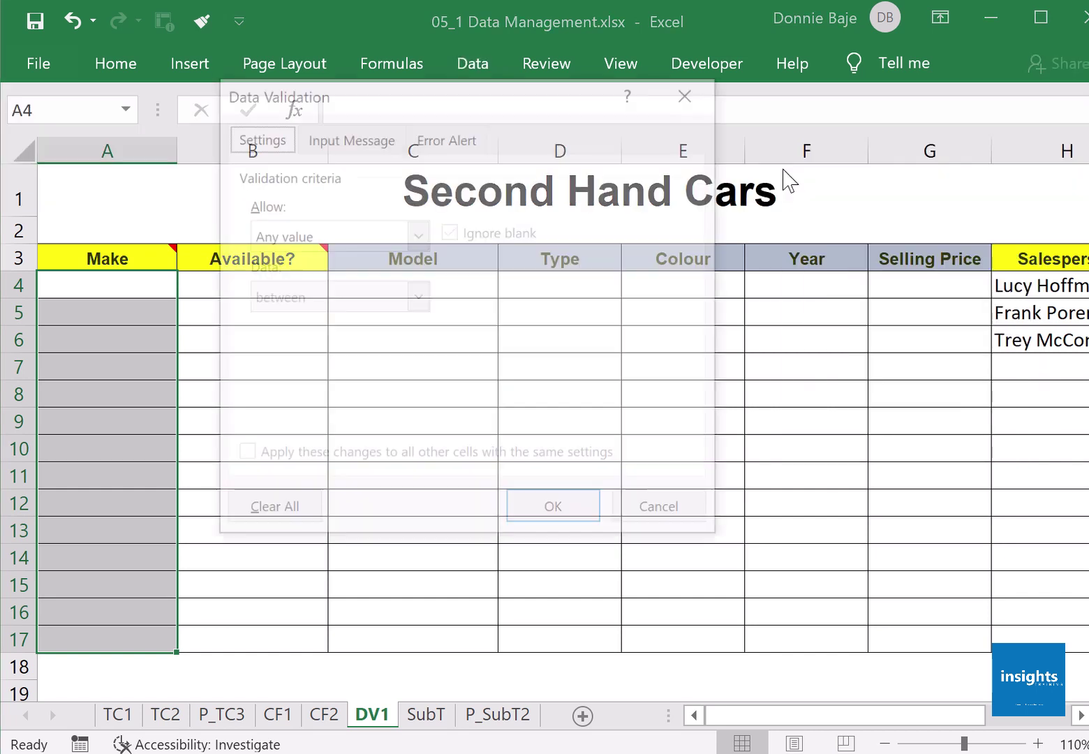
left_click_drag(390, 93, 438, 95)
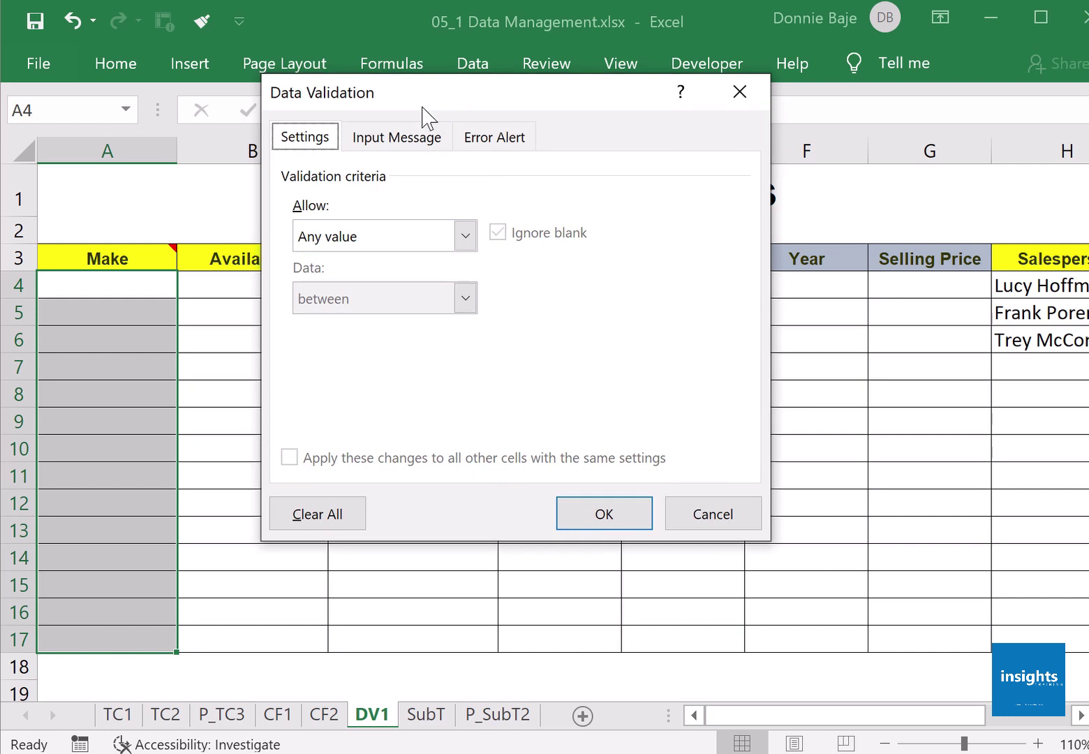
left_click(329, 243)
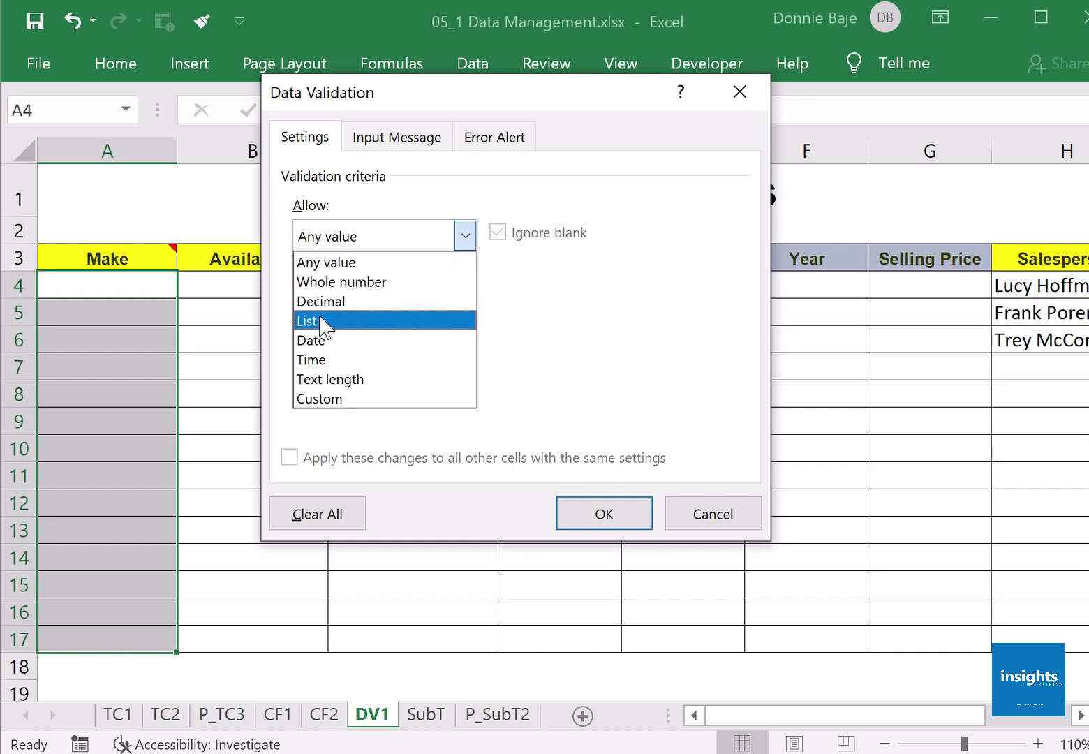
left_click(323, 322)
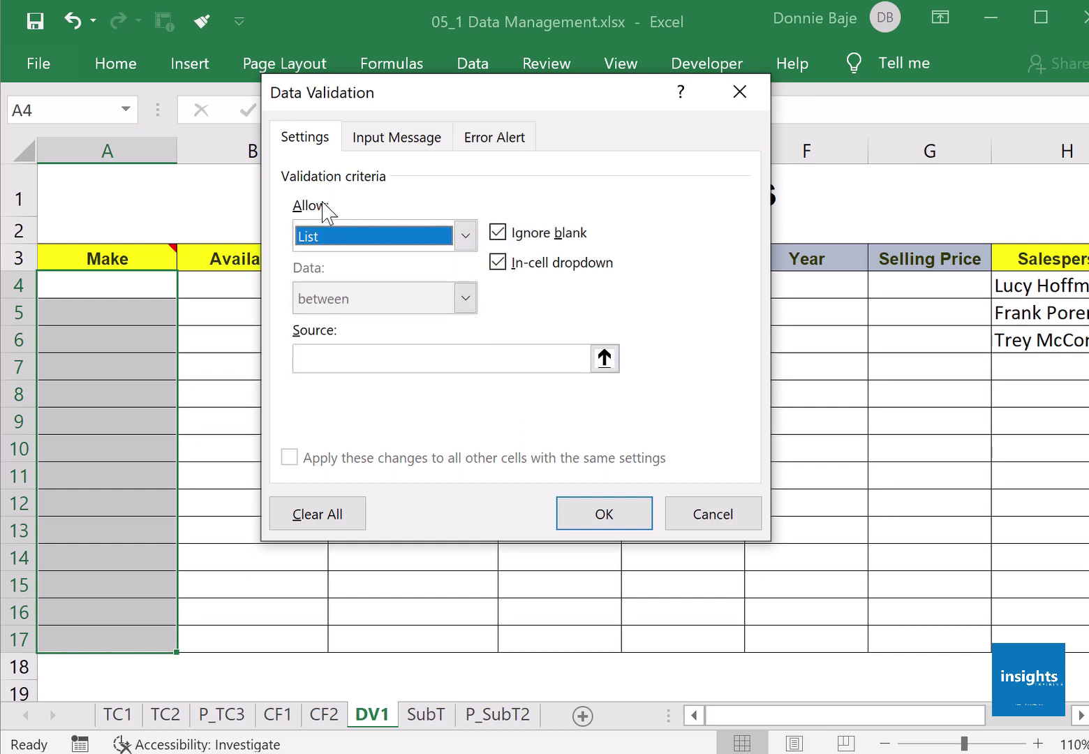
left_click(353, 359)
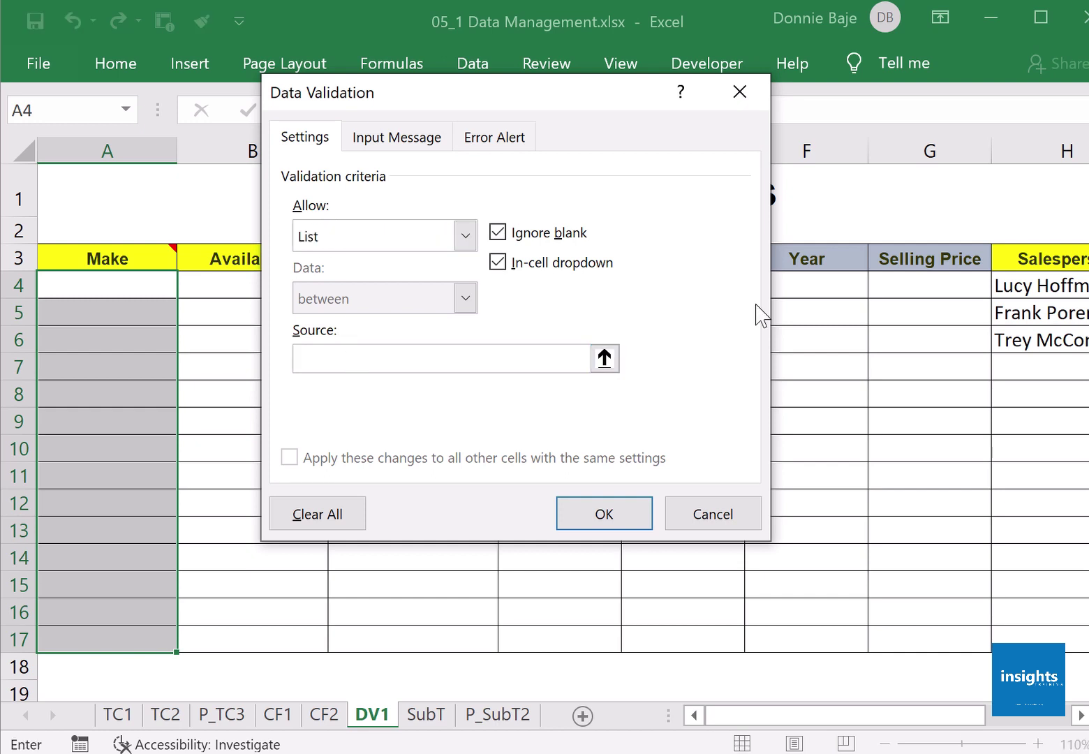
left_click_drag(899, 714, 988, 703)
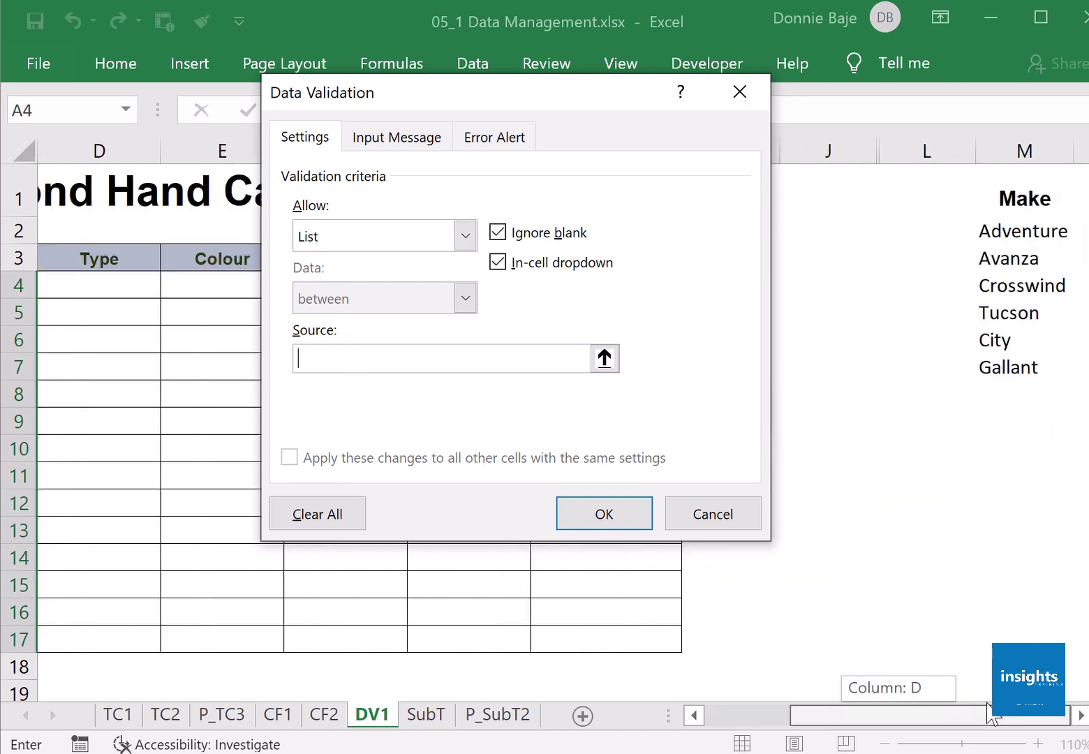
left_click_drag(1020, 233, 1021, 377)
left_click_drag(995, 236, 1007, 367)
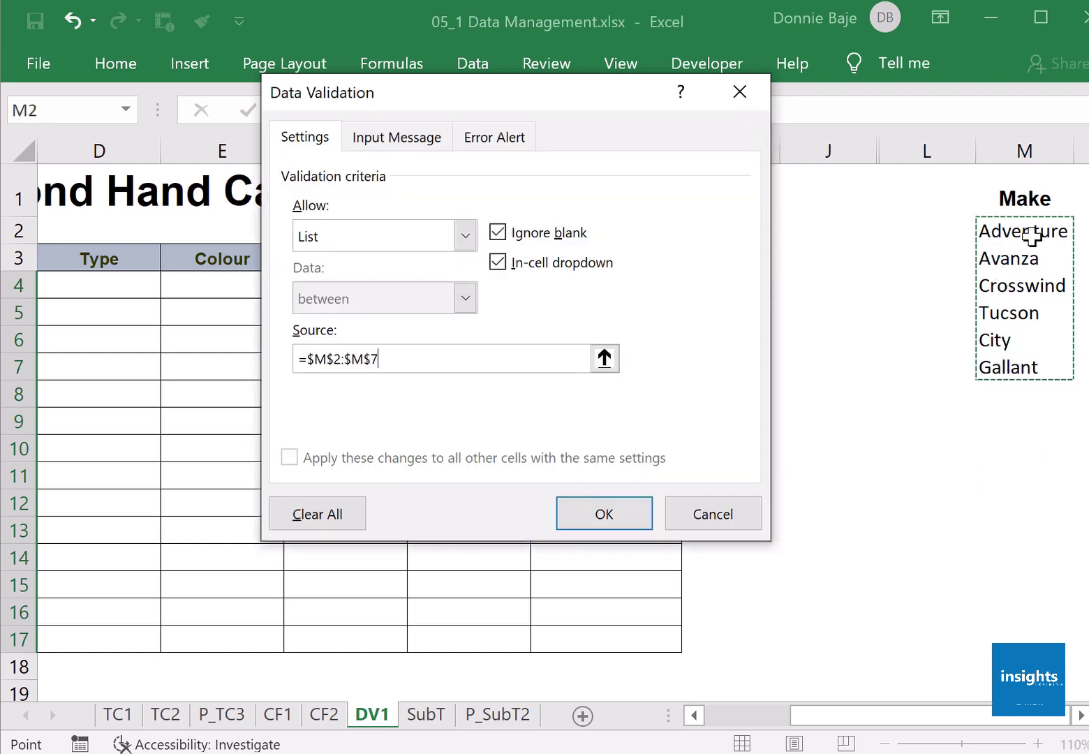
left_click_drag(1032, 236, 1070, 480)
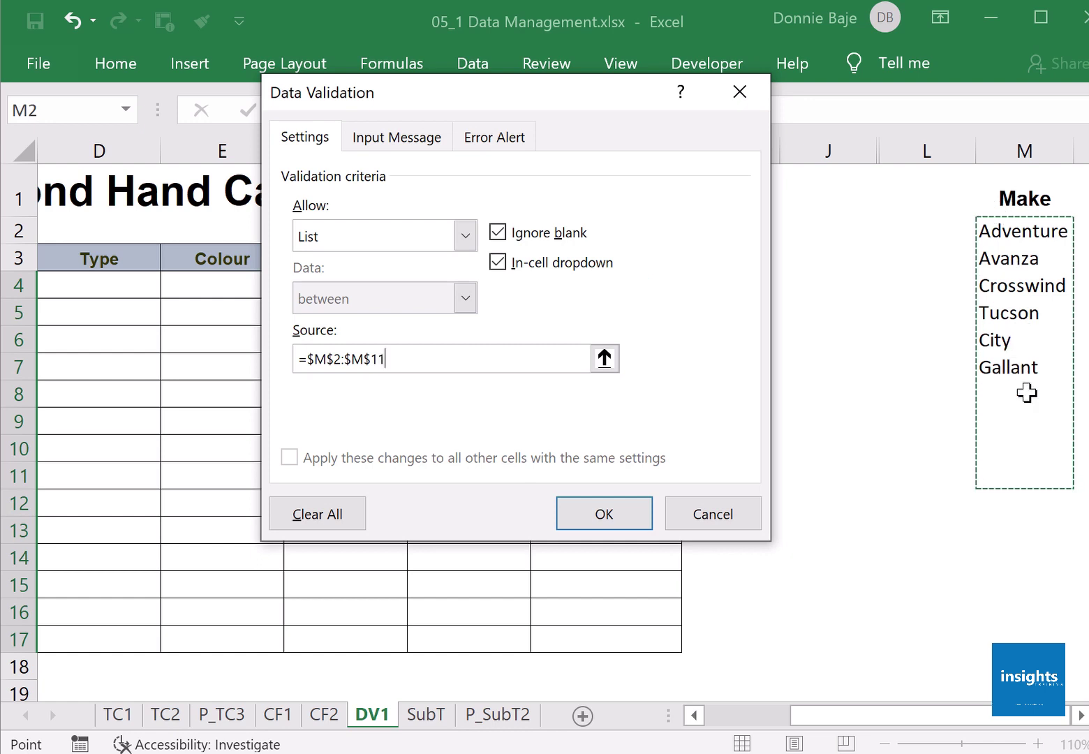
left_click_drag(1025, 231, 1038, 483)
left_click_drag(1015, 229, 1028, 356)
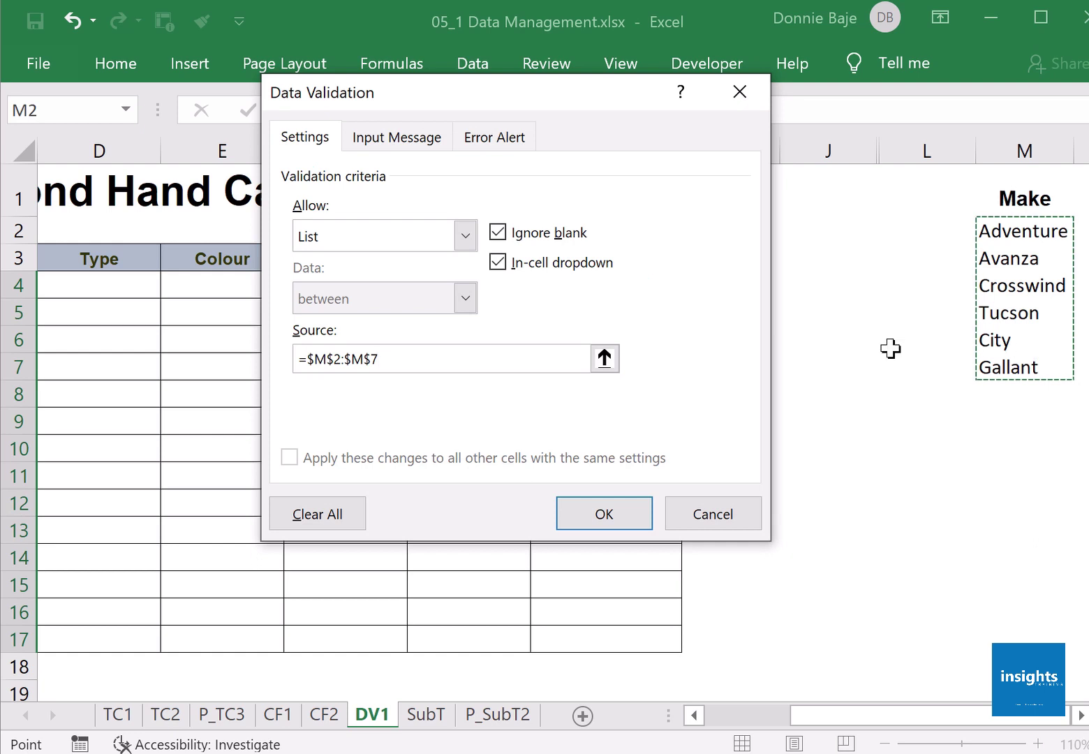
left_click(592, 528)
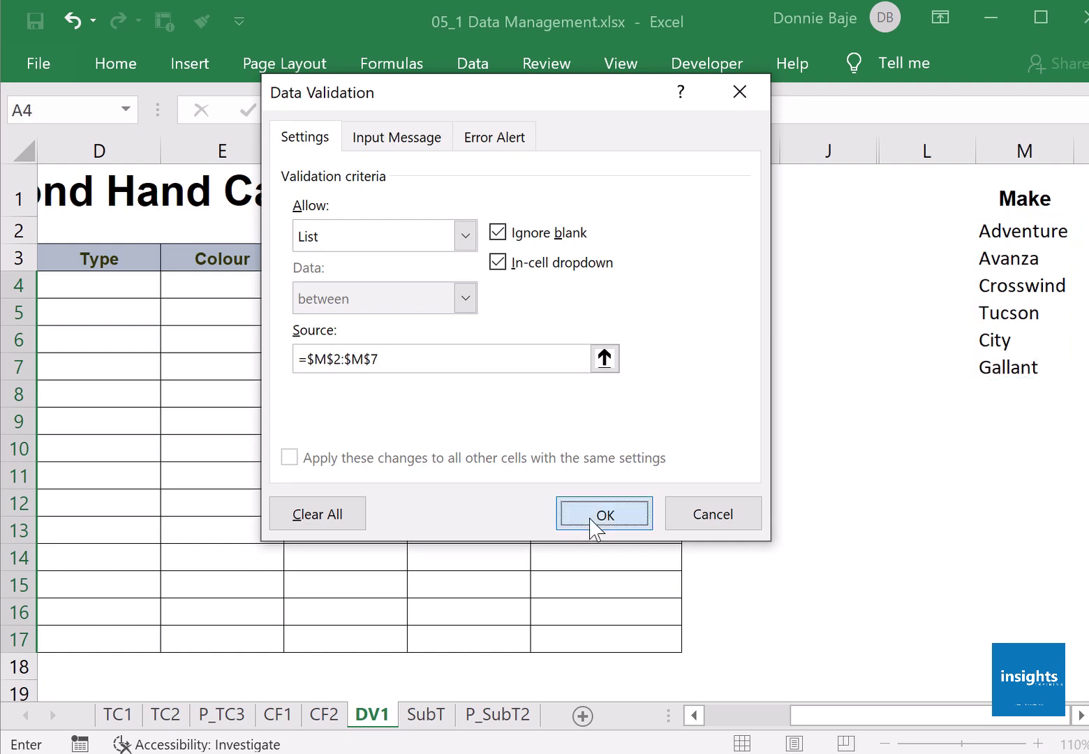
Choose Avanza for A4 and Tucson for A5 from the Make dropdown.
left_click(729, 717)
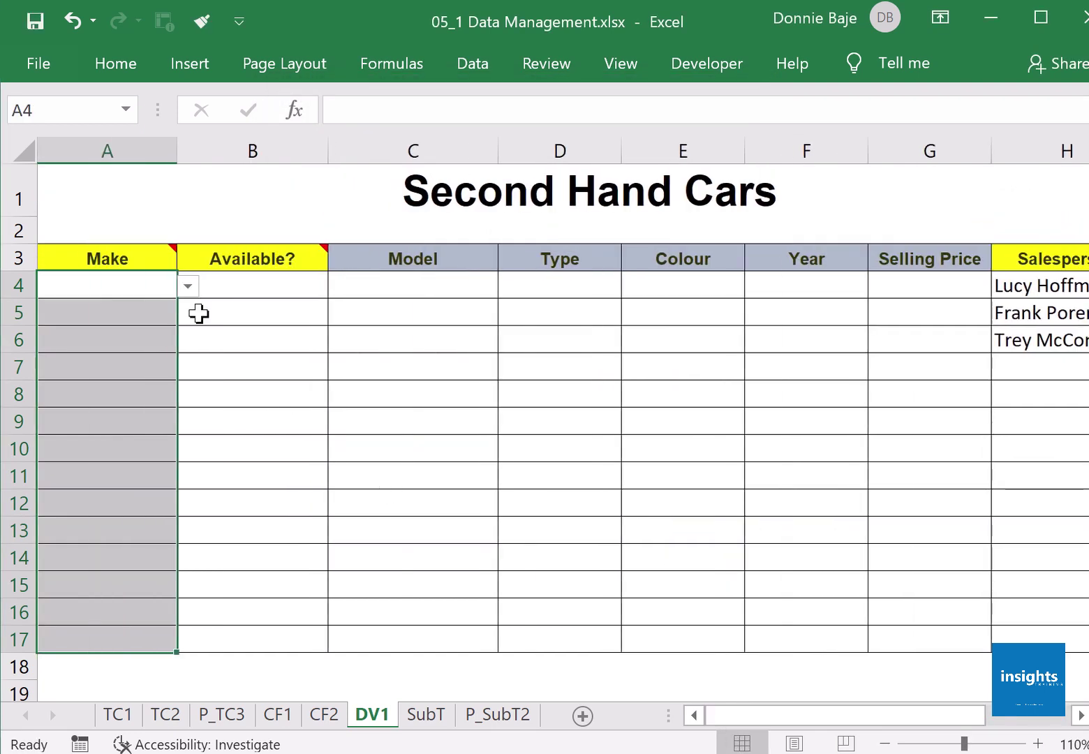
left_click(163, 287)
left_click(188, 288)
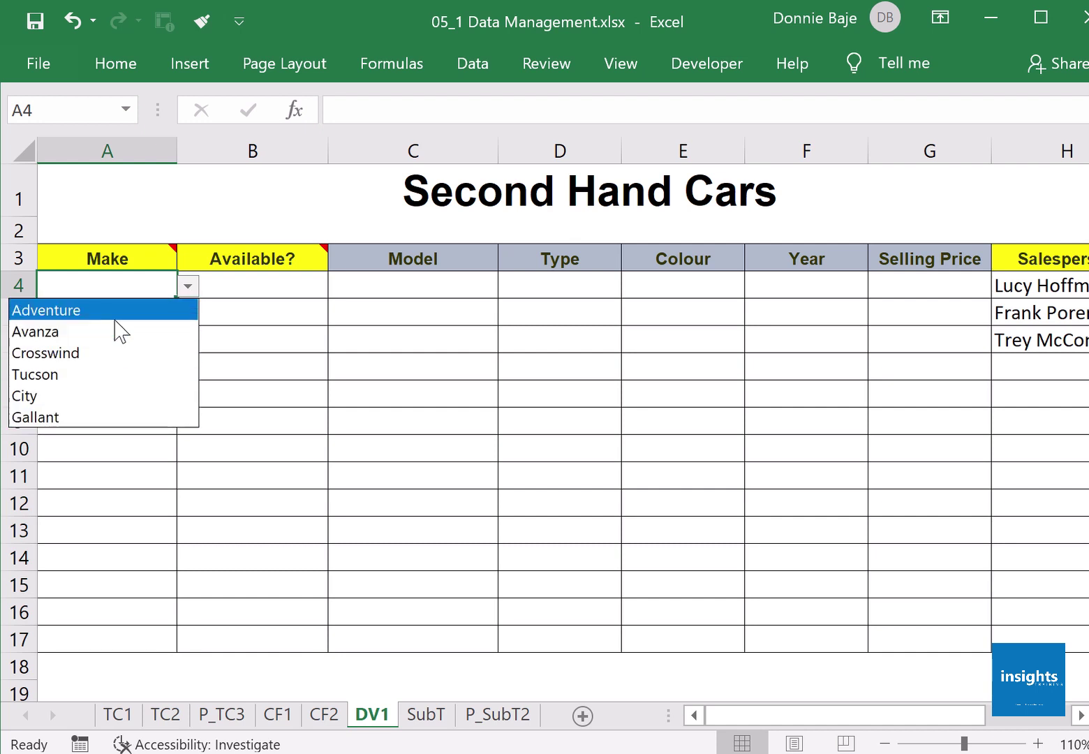
left_click(116, 330)
left_click(168, 321)
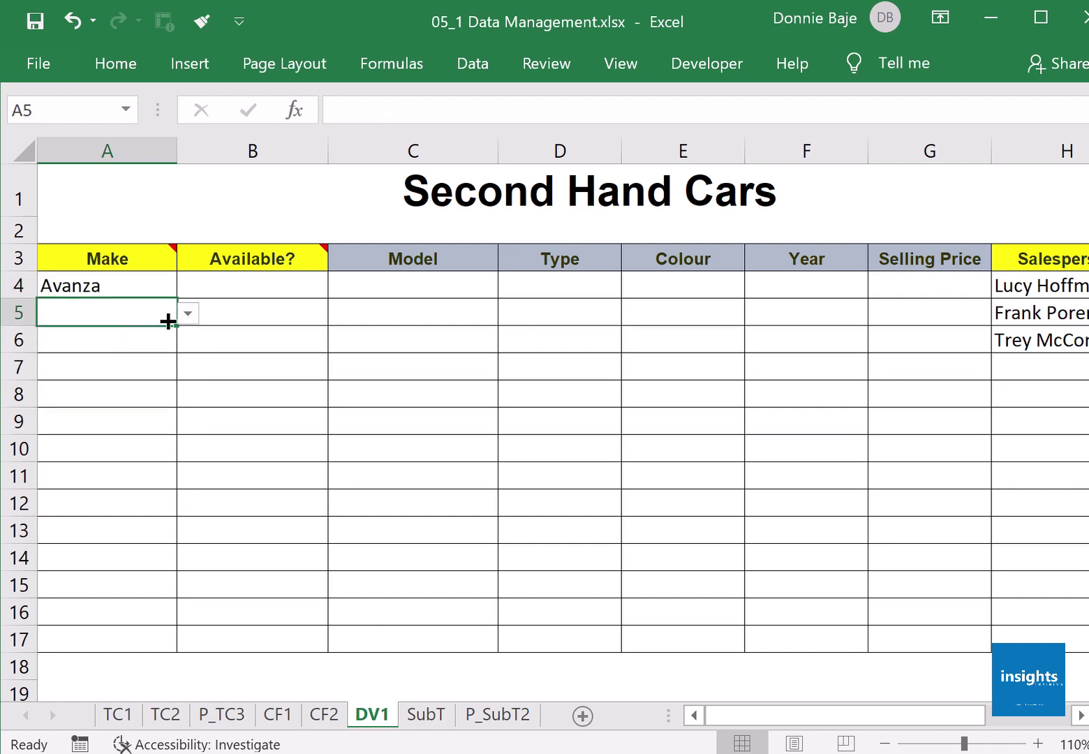
left_click(188, 314)
left_click(121, 404)
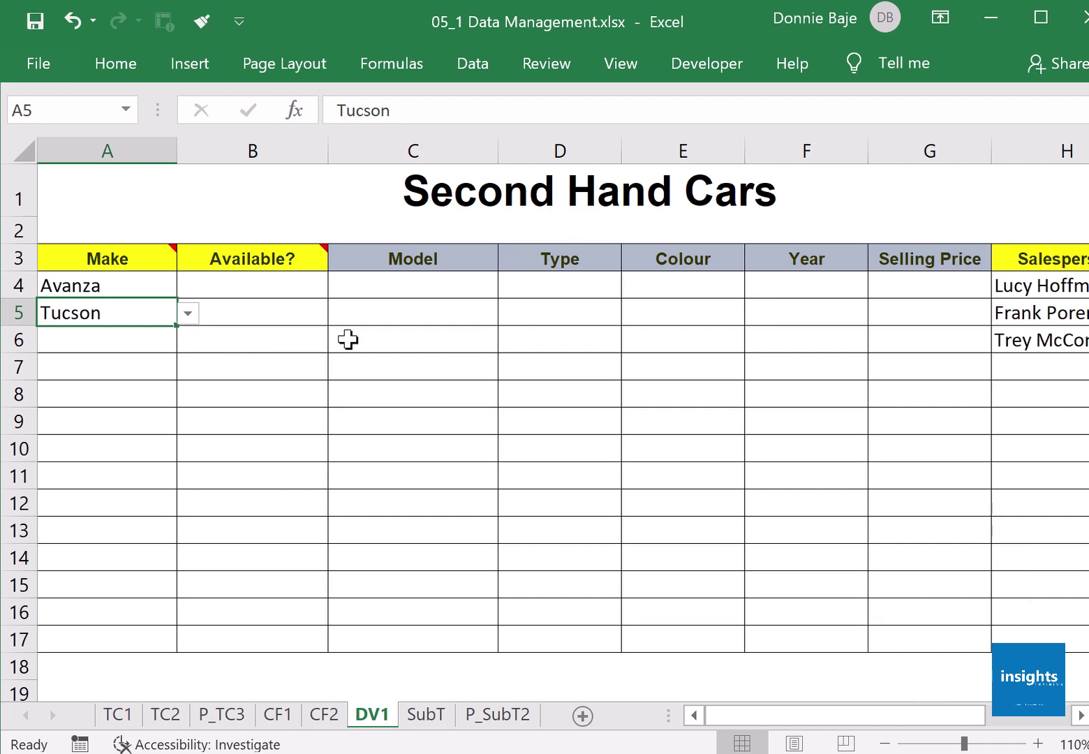
Scroll back to the table and select the empty Available? cells B4:B17.
mouse_move(315, 263)
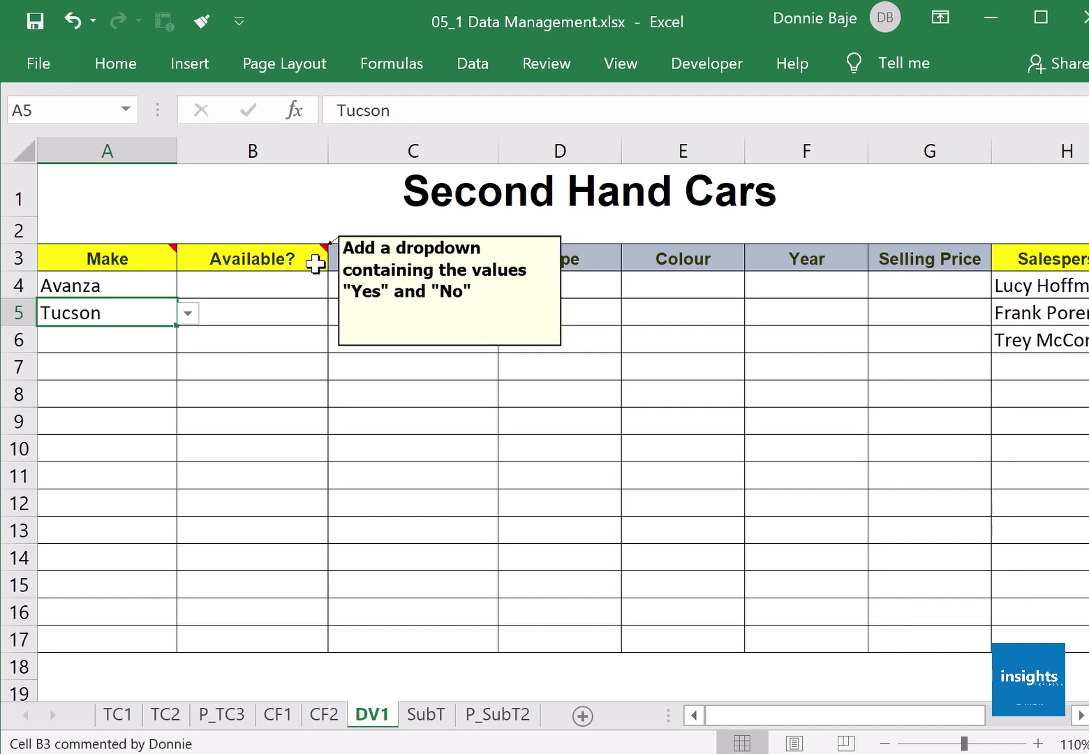
left_click_drag(856, 720, 803, 720)
mouse_move(227, 257)
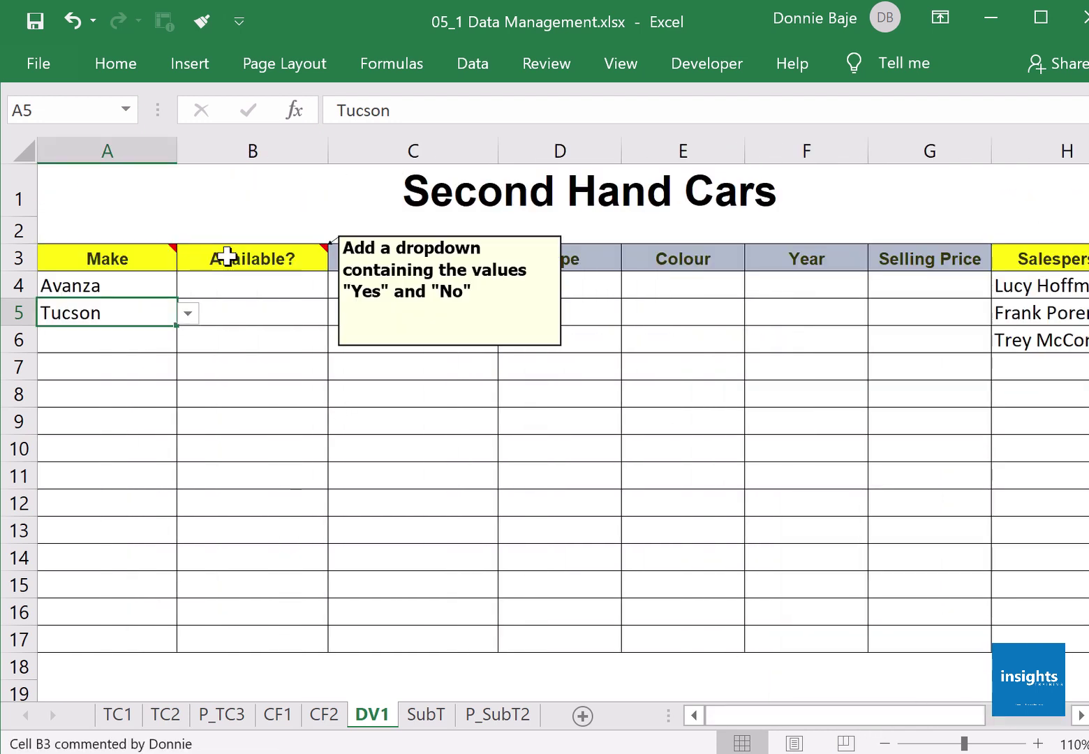
left_click(234, 283)
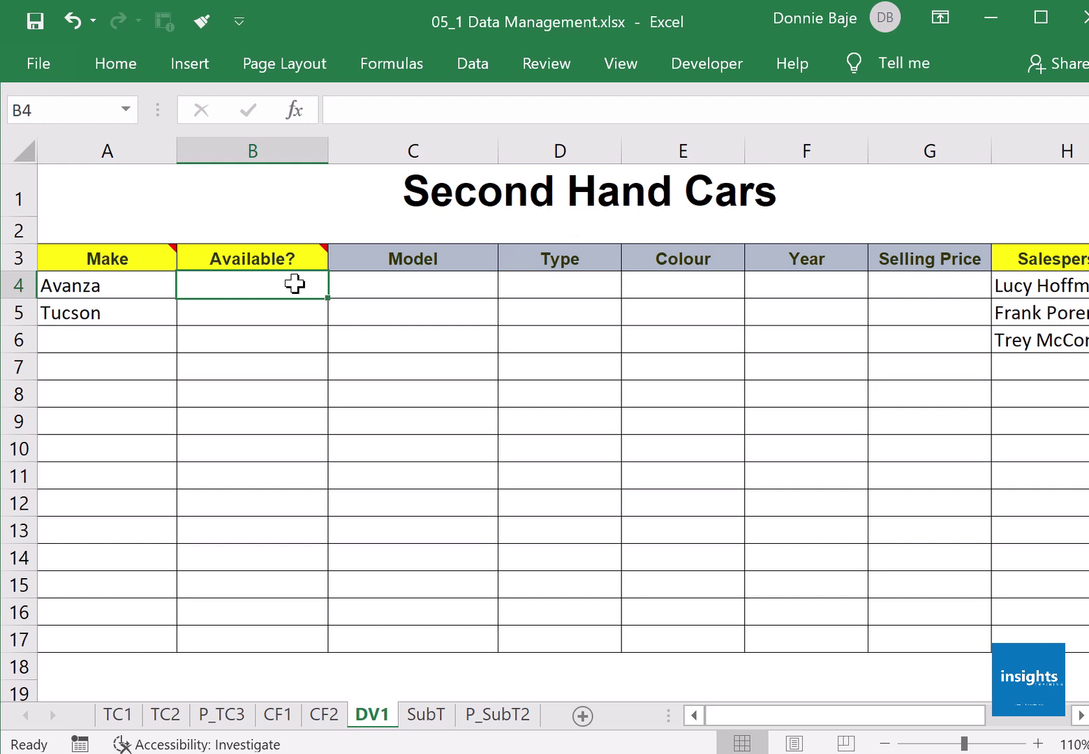
left_click_drag(295, 282, 310, 628)
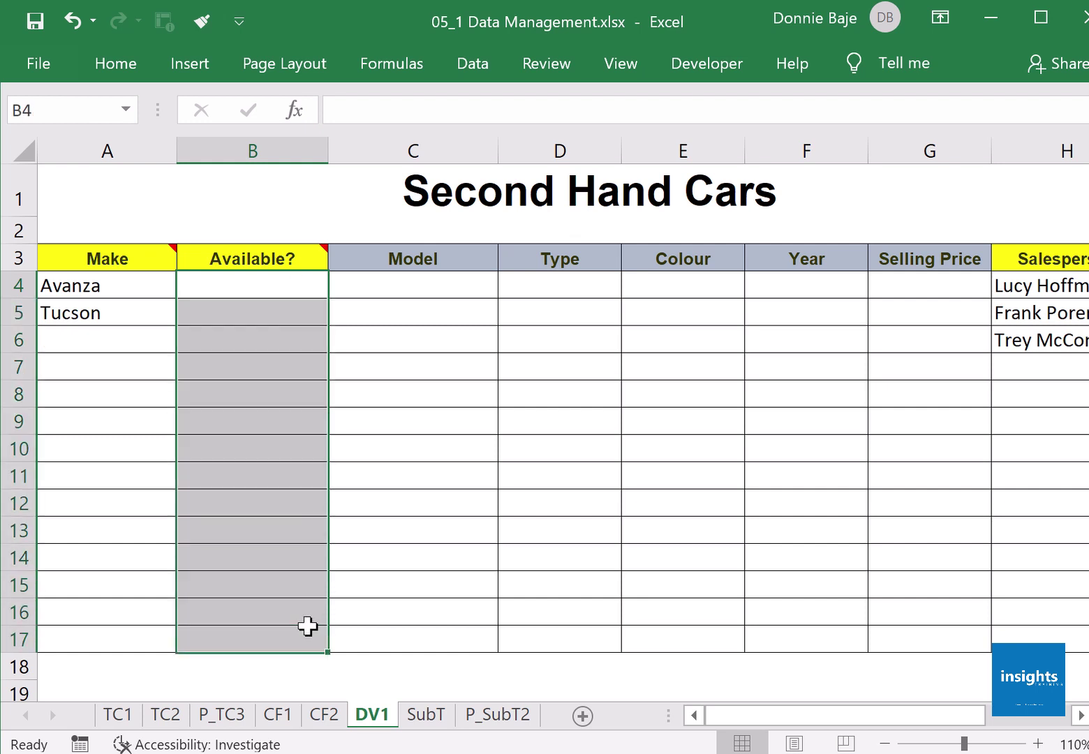
Apply a List validation with source Yes,No to the Available? cells B4:B17.
left_click(467, 64)
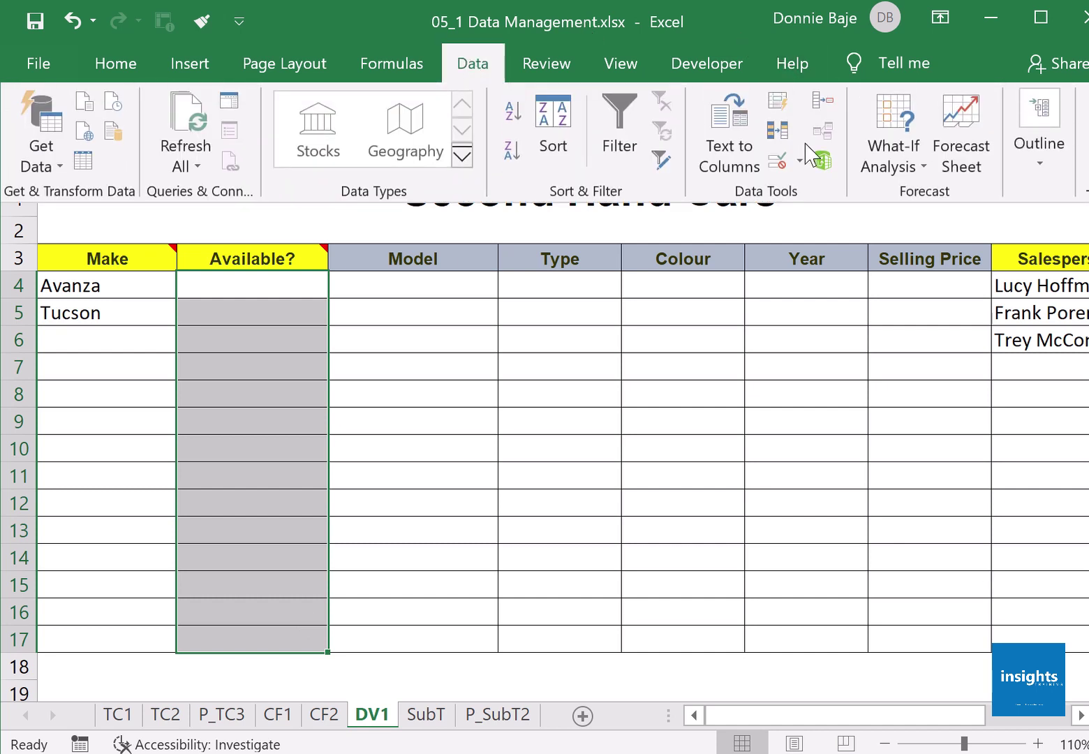
left_click(781, 163)
left_click_drag(384, 98, 438, 82)
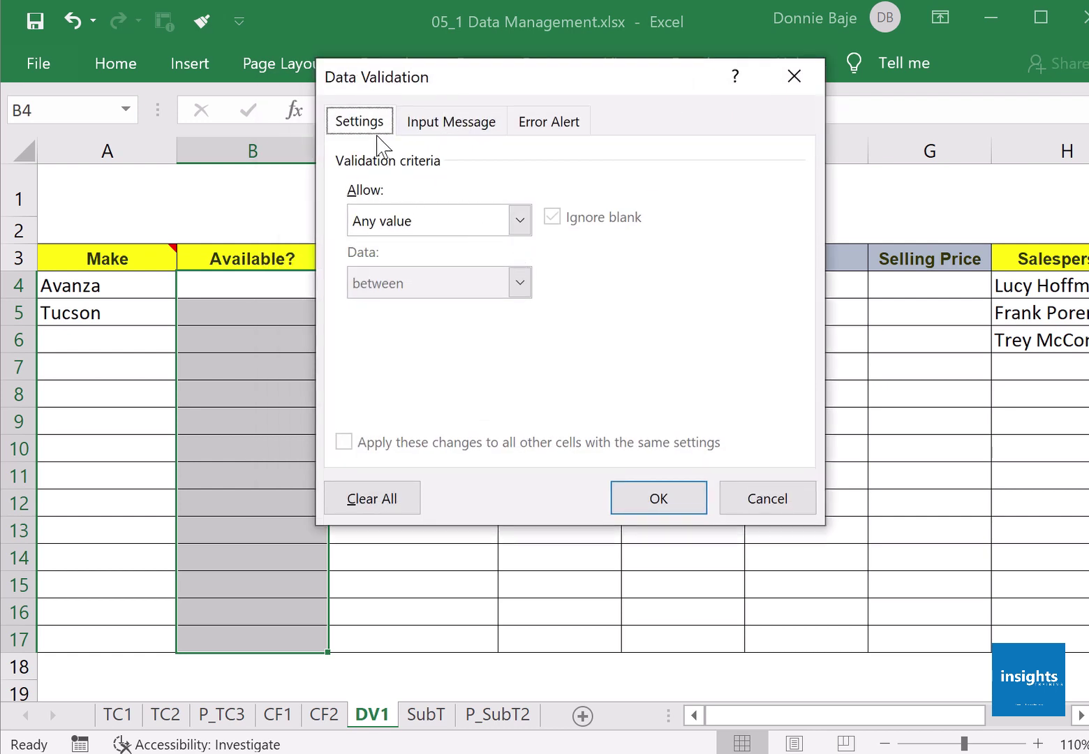
left_click(396, 225)
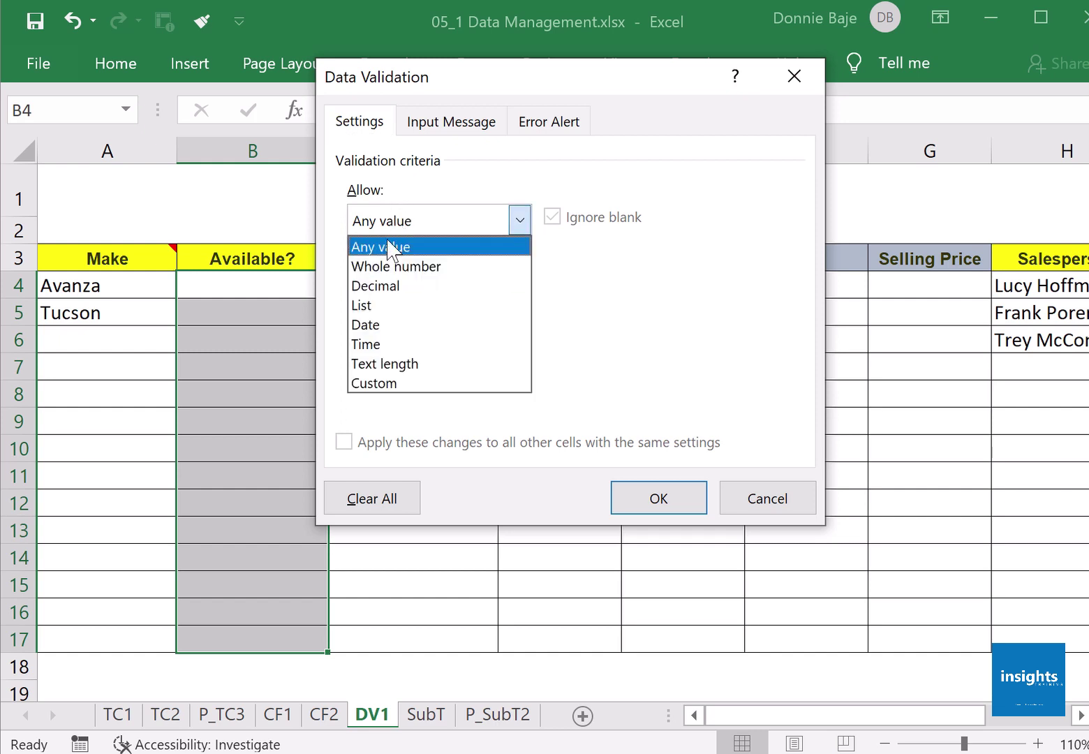
left_click(389, 306)
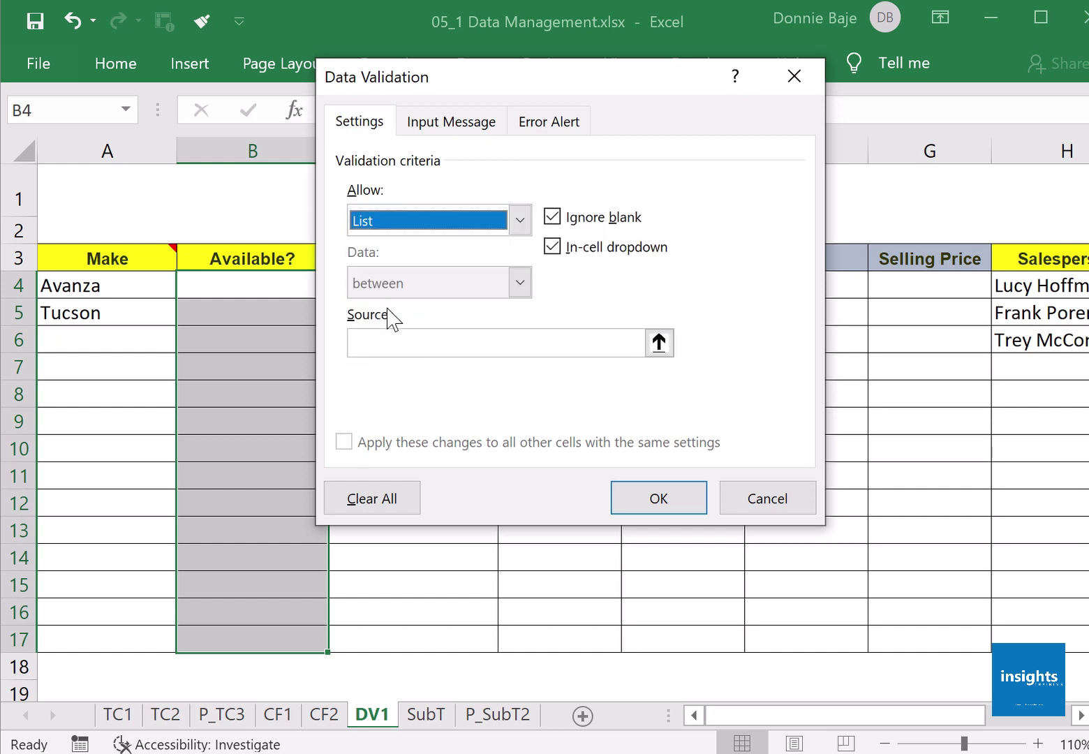
left_click(404, 341)
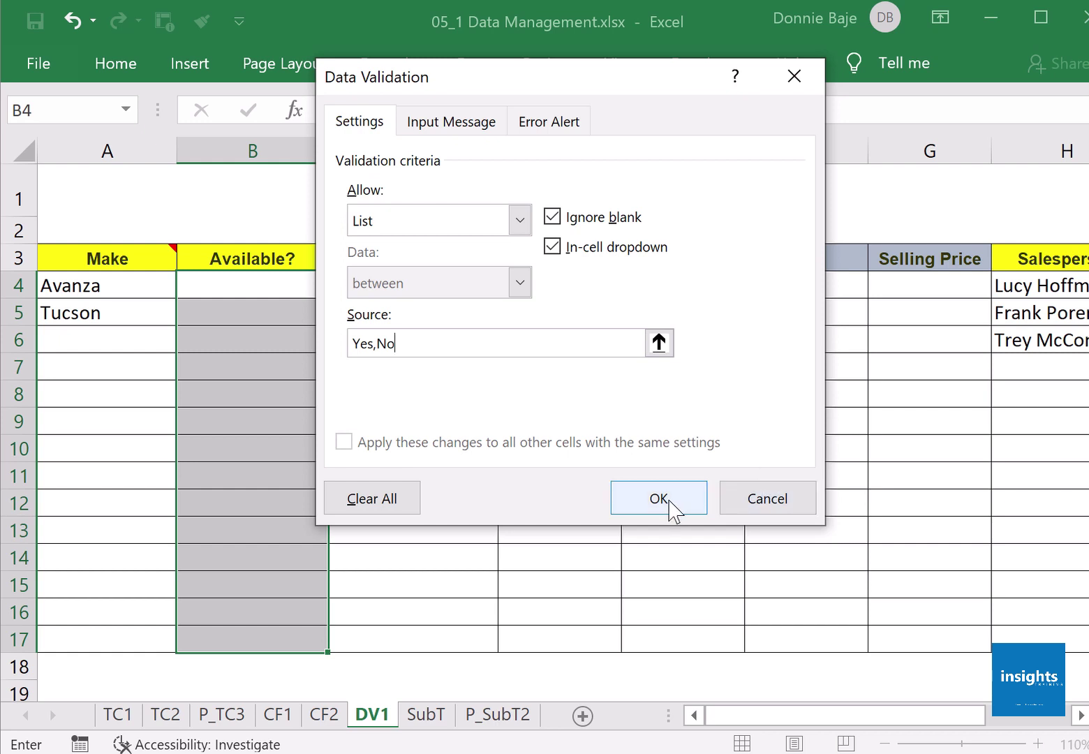
left_click(660, 497)
Test B4's Yes/No dropdown and close it without choosing a value.
left_click(294, 289)
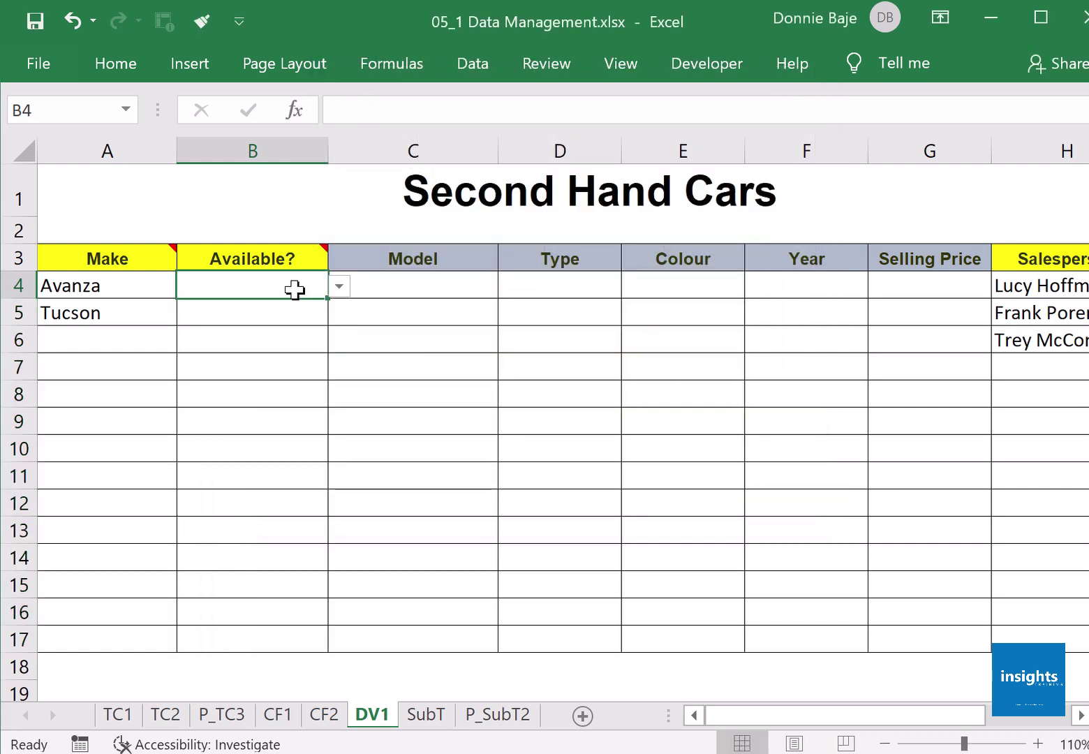
left_click(339, 287)
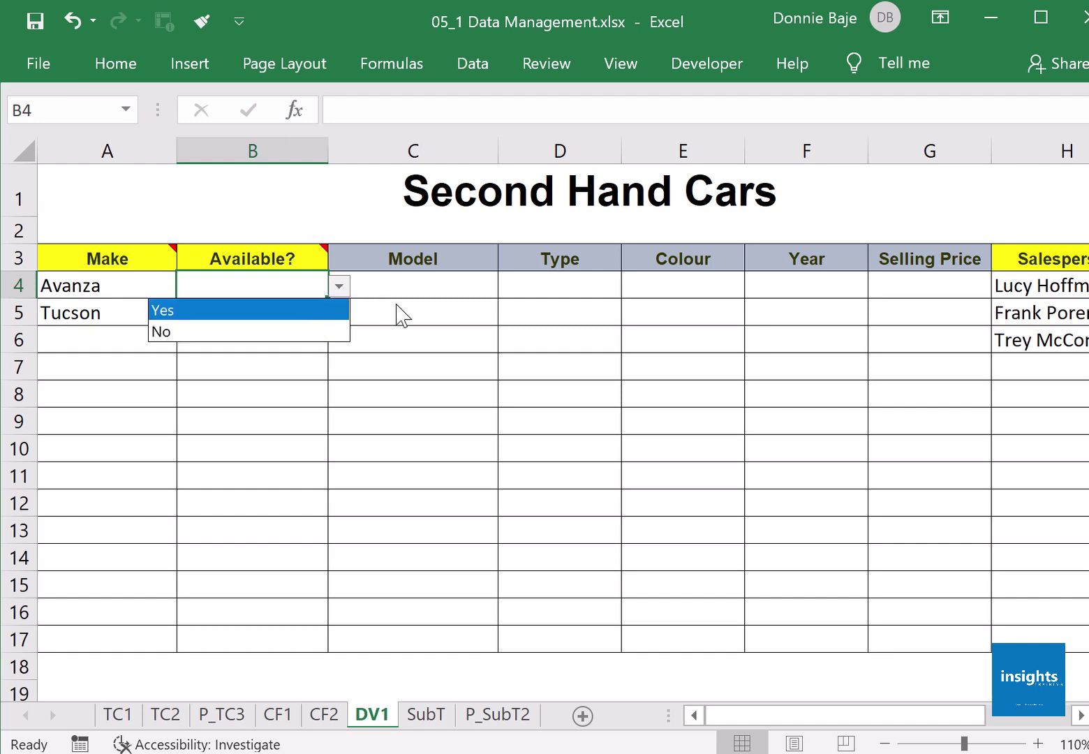
key("Escape")
left_click(87, 288)
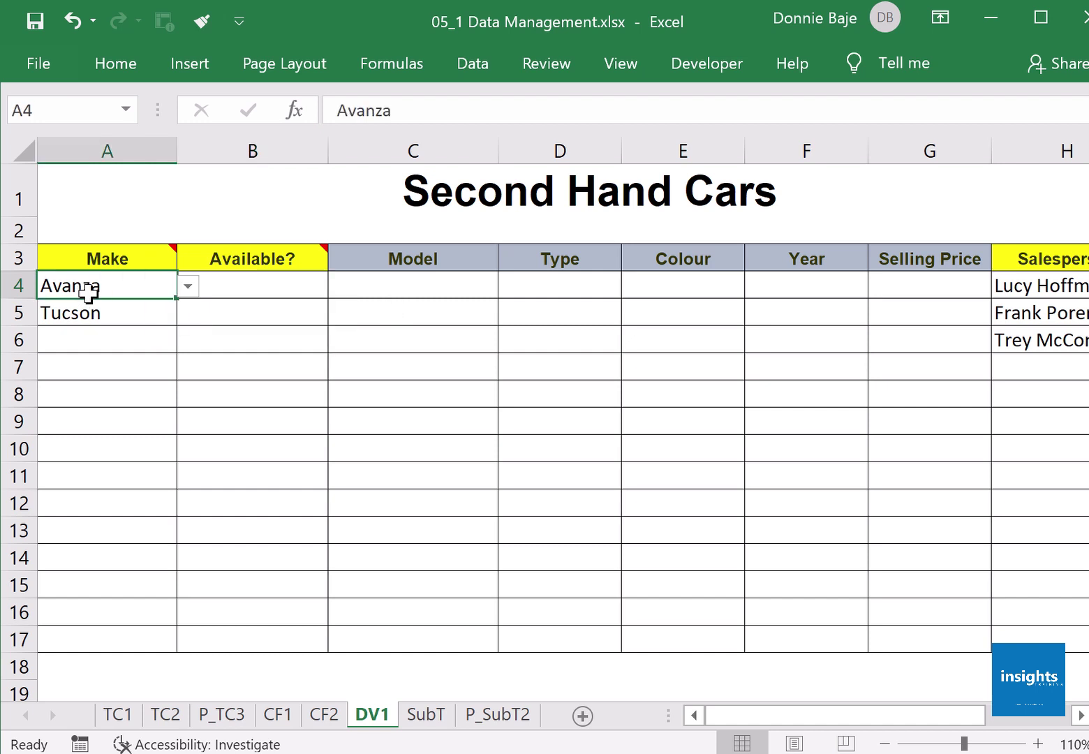
Change the Make cells' list source from M2:M7 to =$M$2:$M$11.
left_click_drag(87, 293, 165, 632)
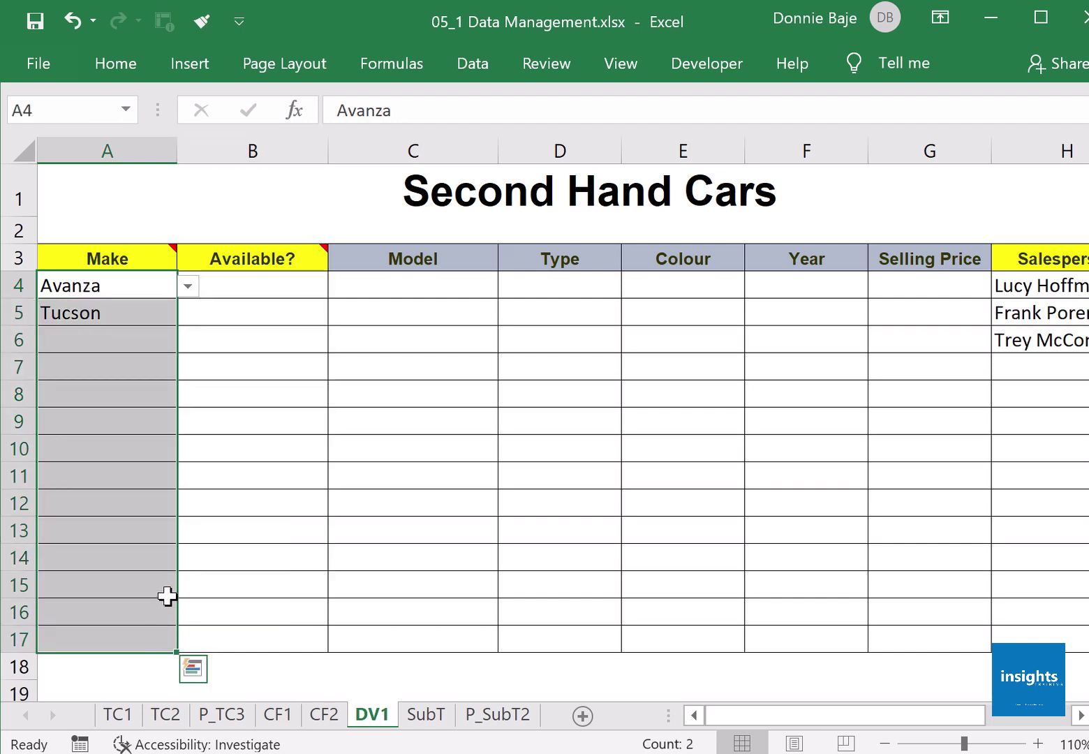
left_click(498, 75)
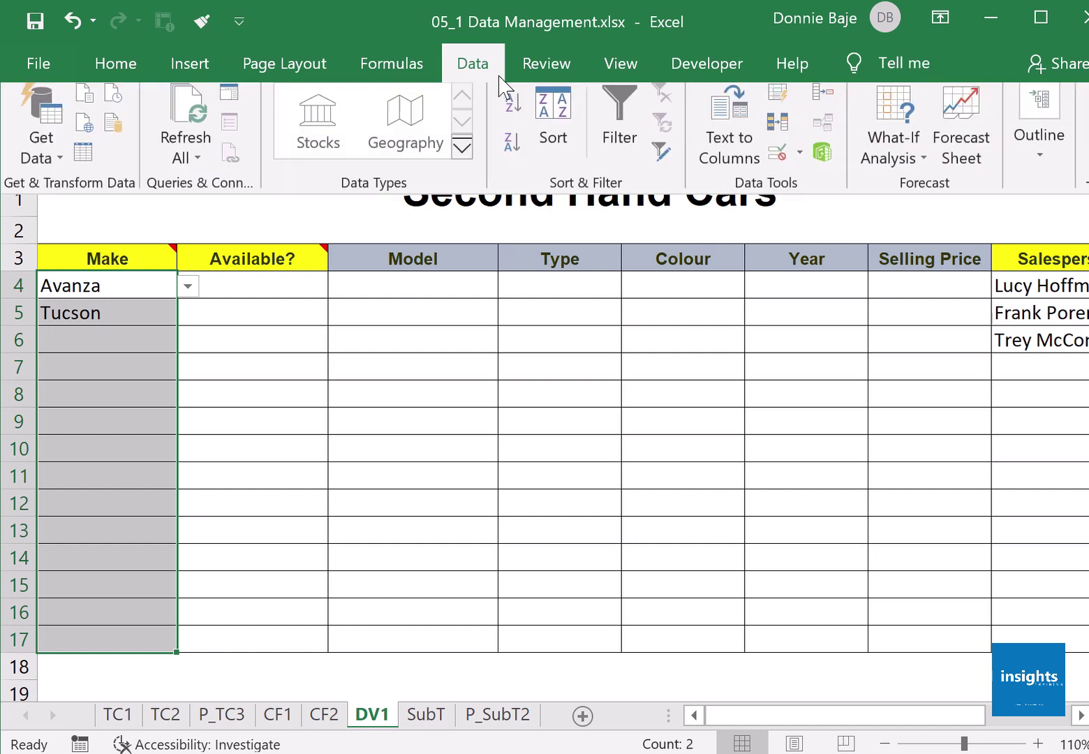
left_click(782, 159)
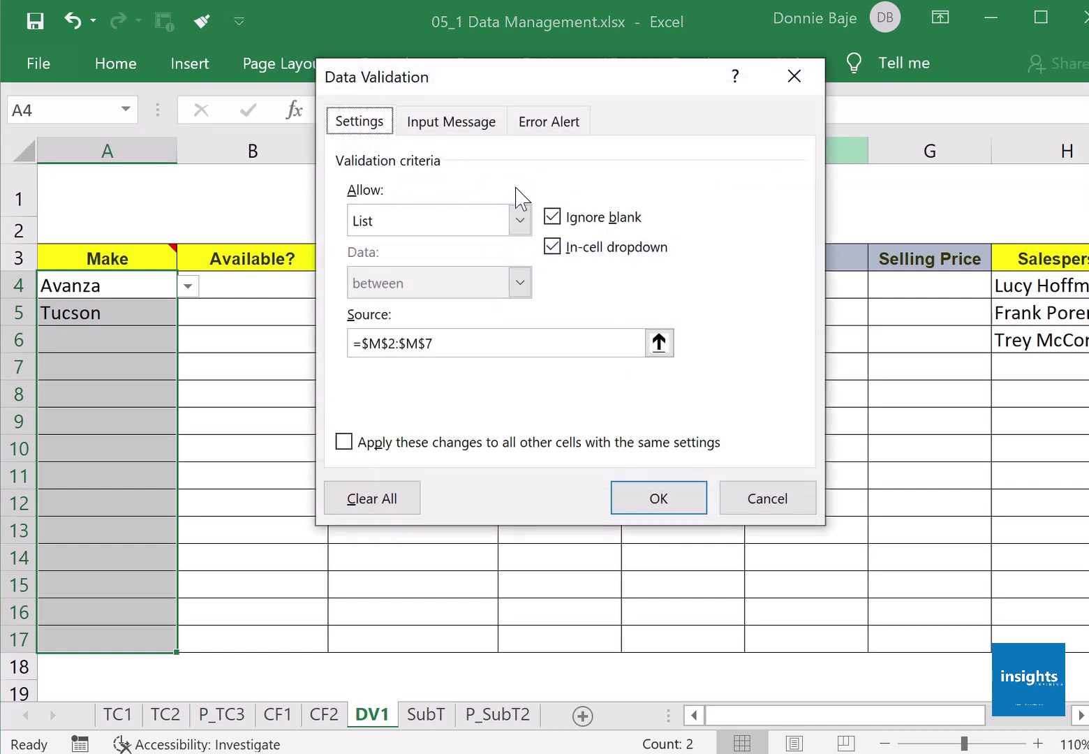
left_click(520, 220)
left_click(520, 222)
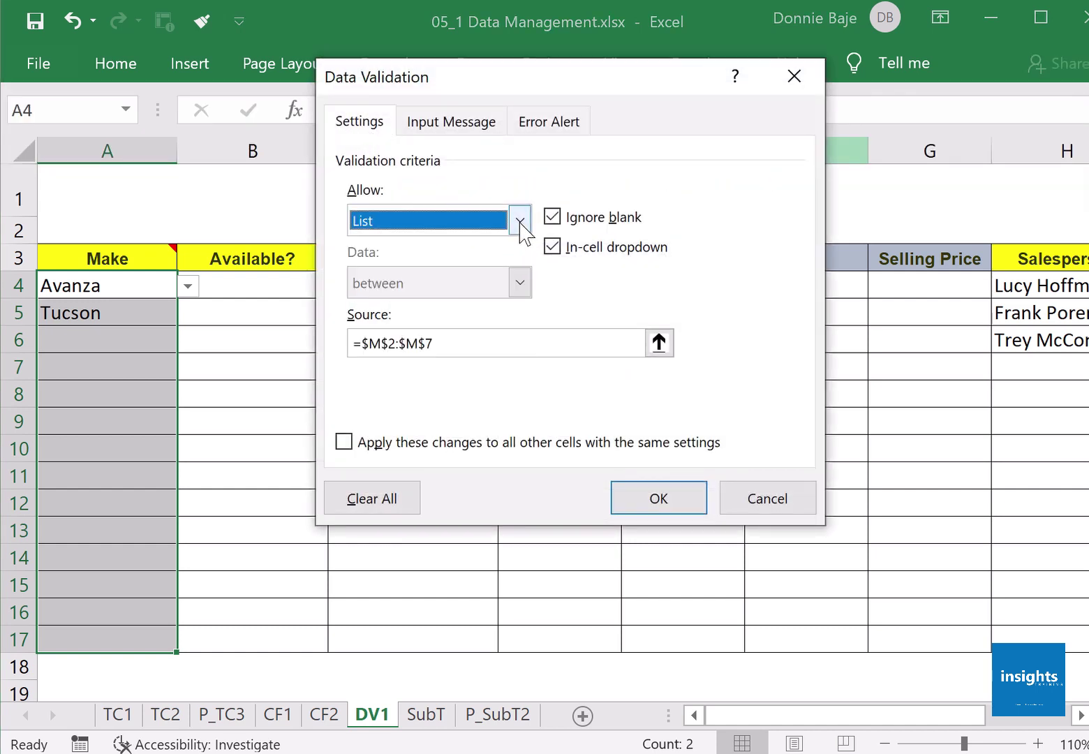
left_click(445, 340)
left_click_drag(436, 342, 292, 341)
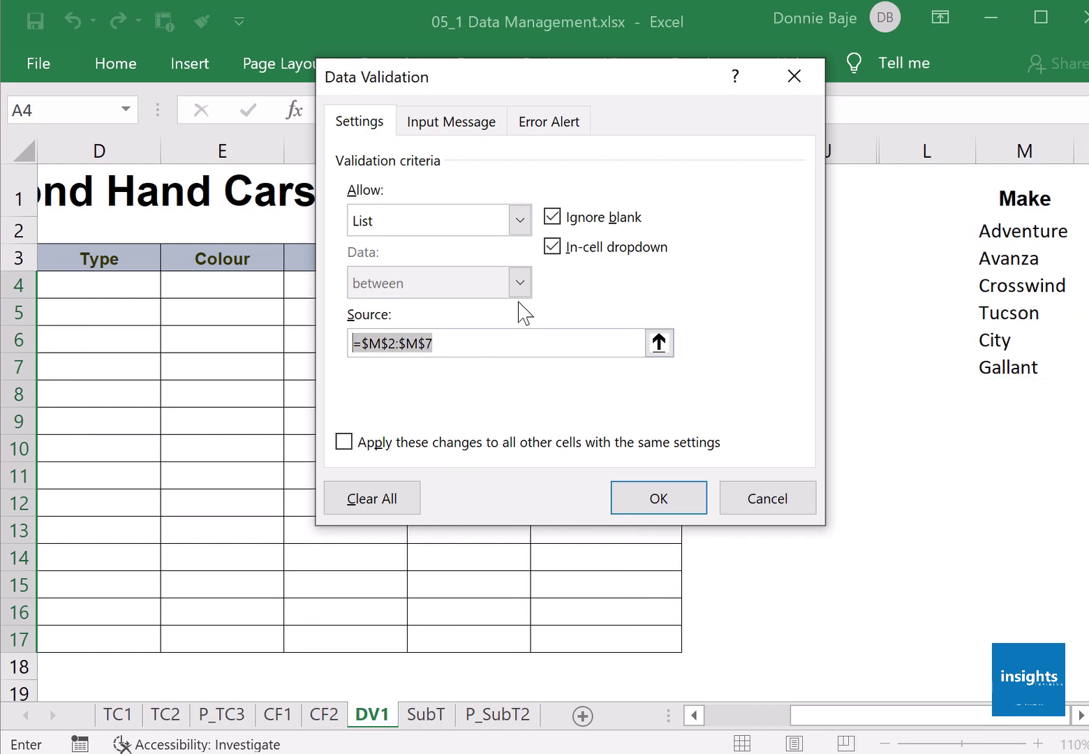
key("BackSpace")
left_click_drag(1007, 230, 1008, 465)
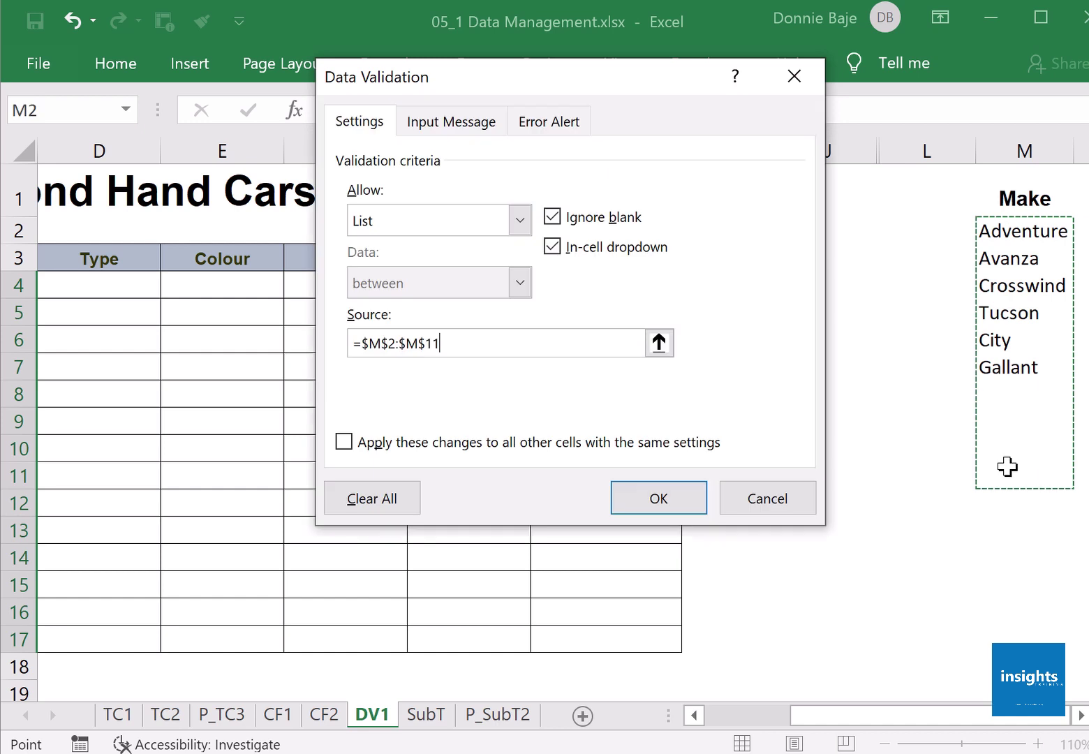
left_click(659, 521)
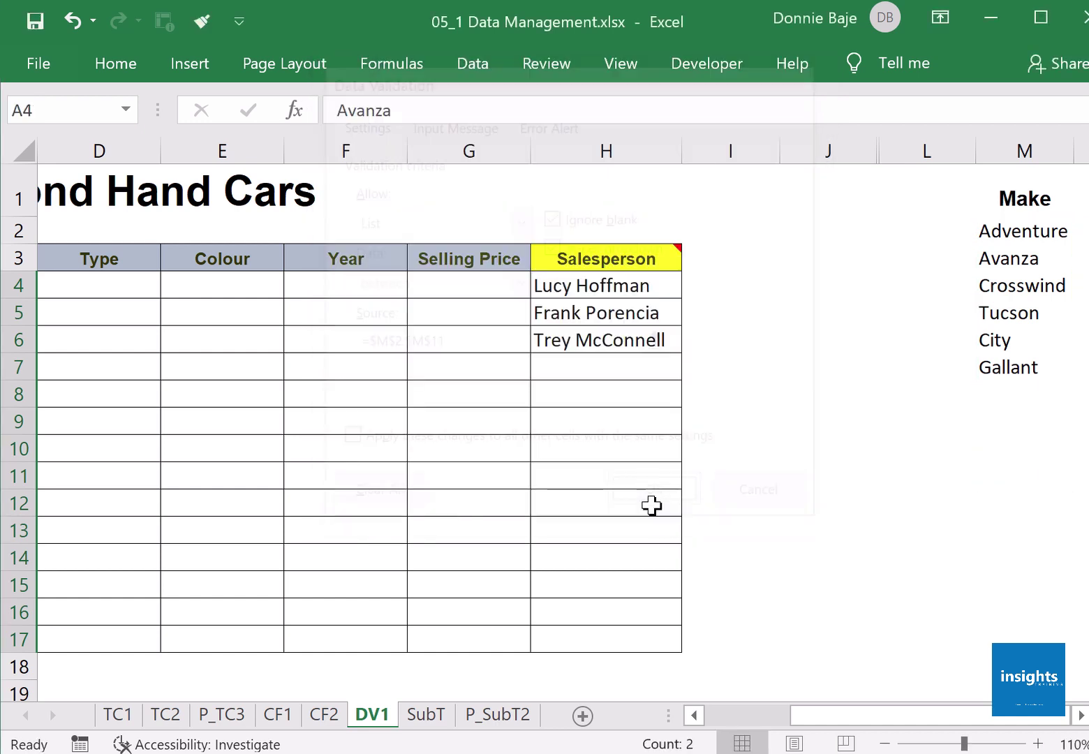
Open A6's Make dropdown to review the current choices, then close it.
left_click(729, 714)
left_click(114, 314)
left_click(131, 340)
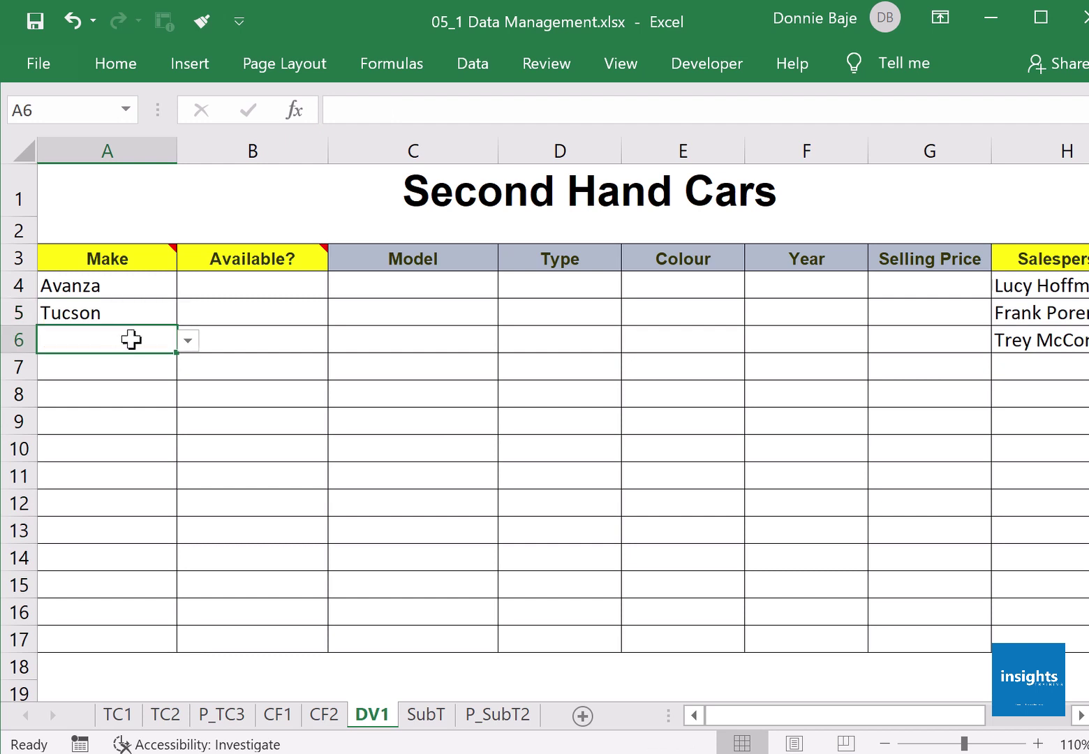
left_click(189, 341)
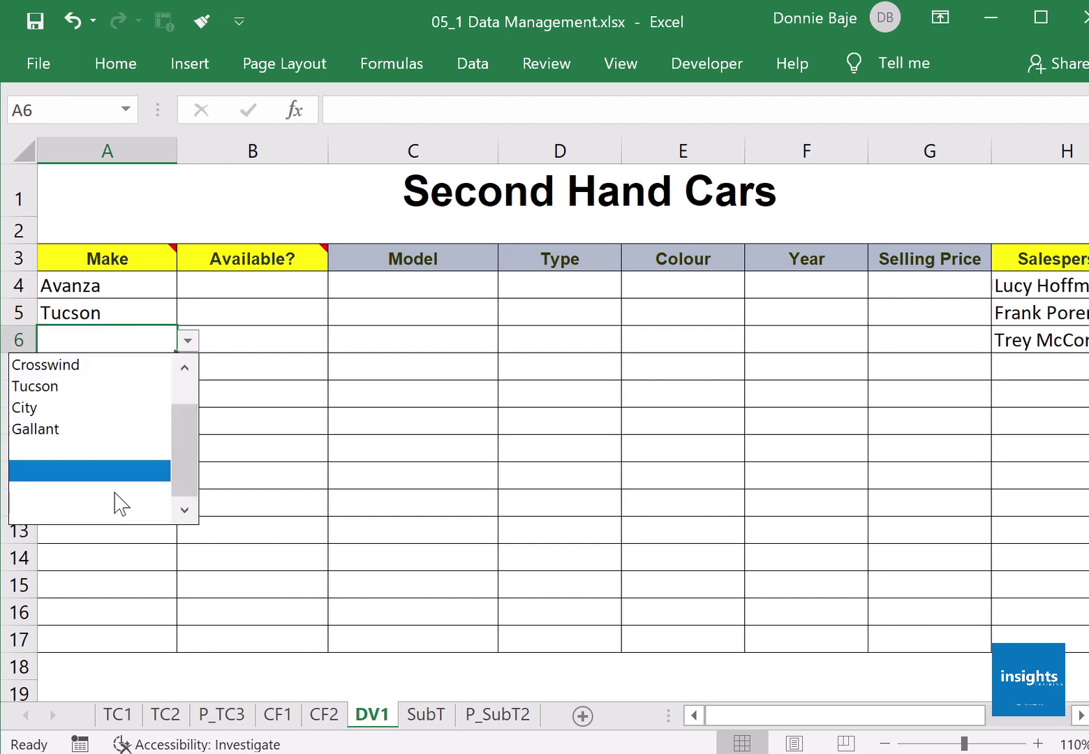
left_click(591, 377)
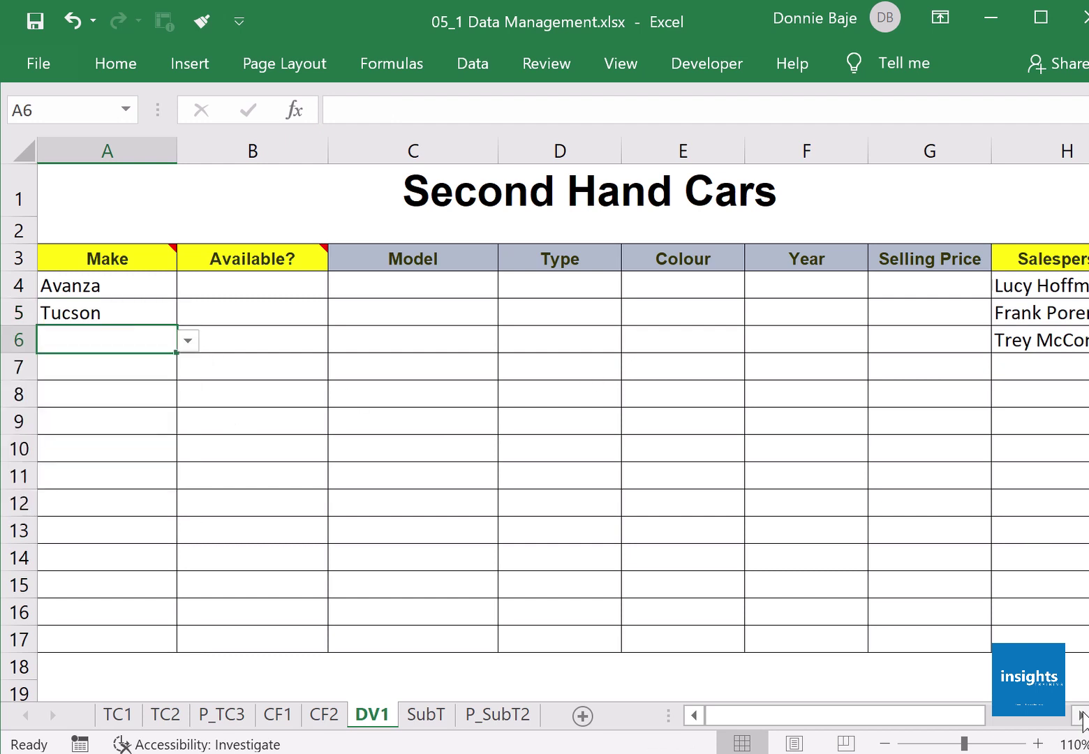
Enter Centra in M8 below the existing makes.
left_click(1081, 715)
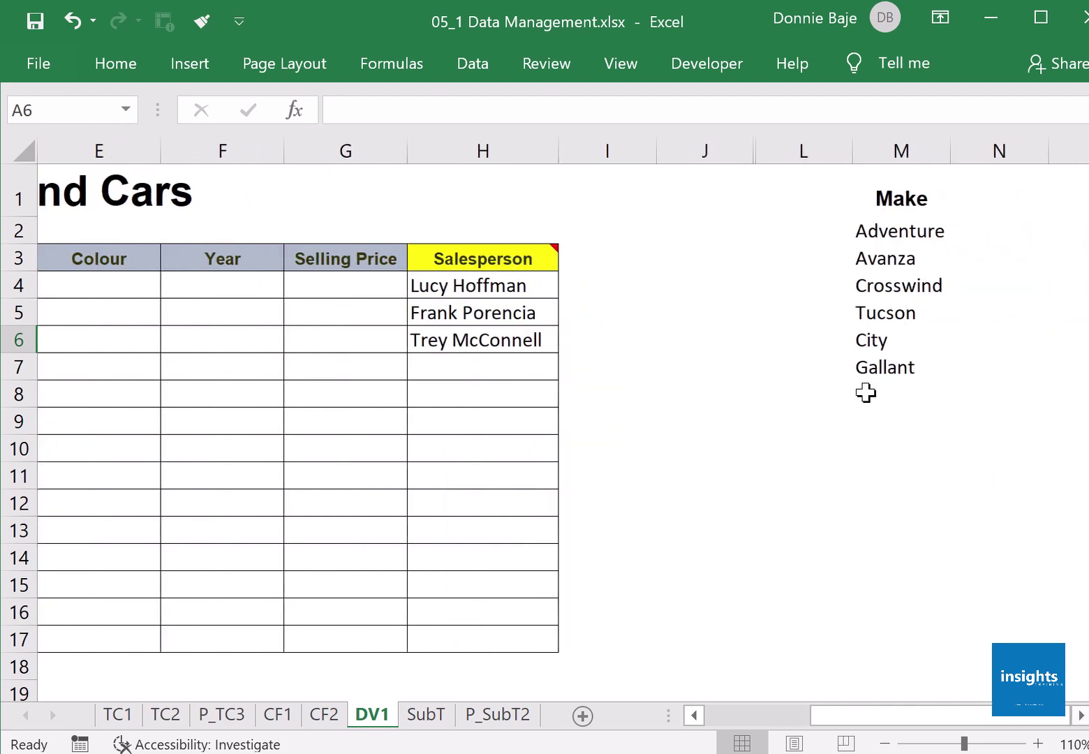
left_click(870, 396)
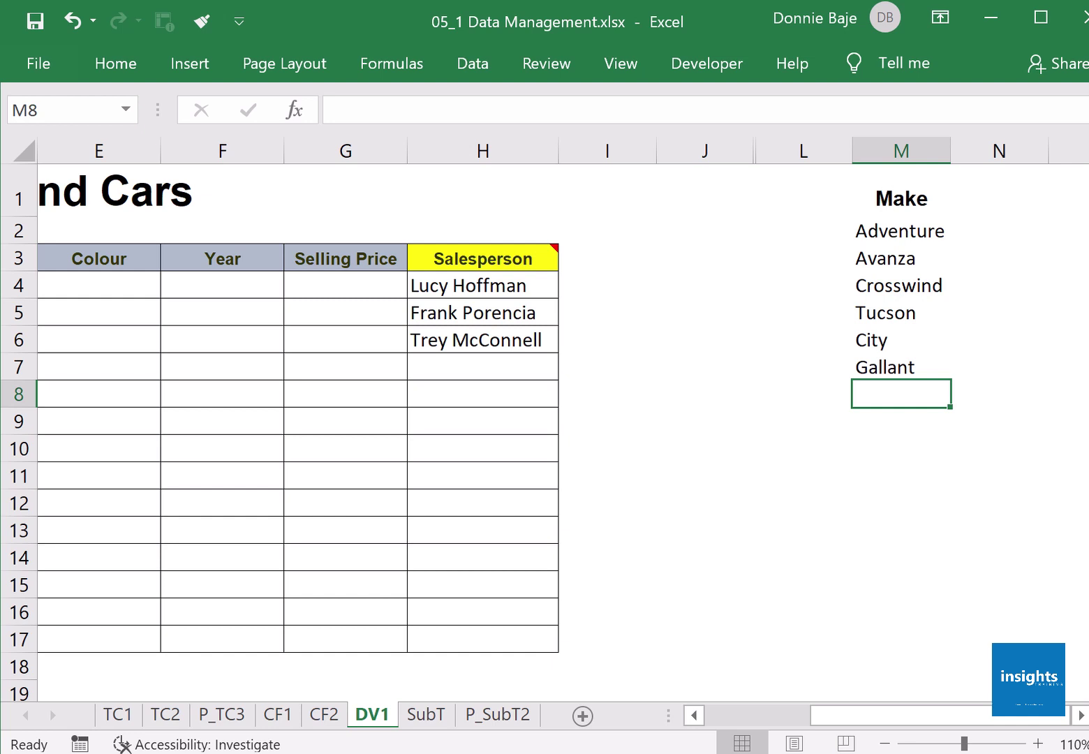
type("Centra")
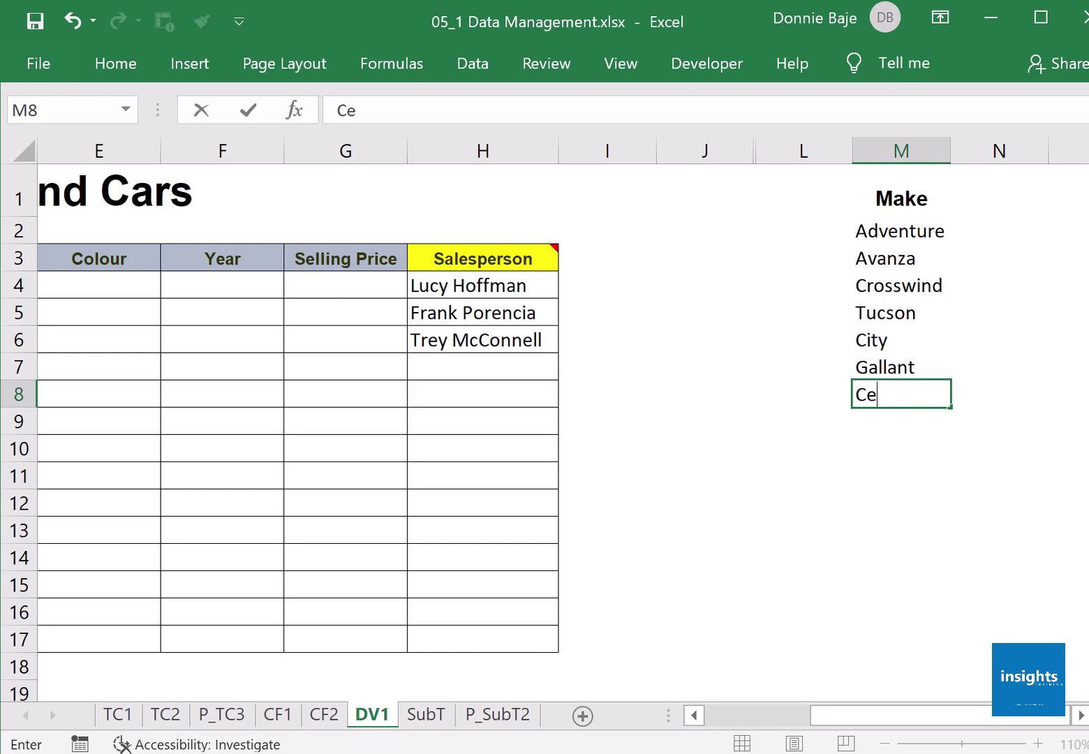
key("Return")
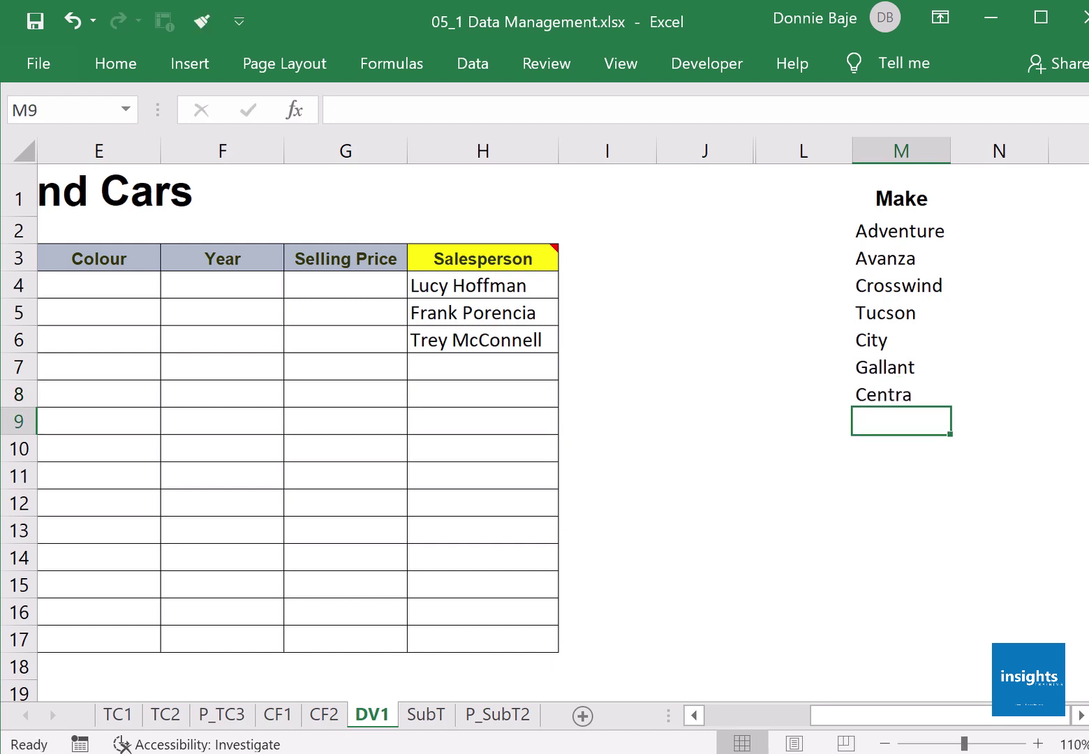
Confirm Centra appears in A6's Make dropdown, then select B4:B17.
left_click(729, 734)
left_click(173, 344)
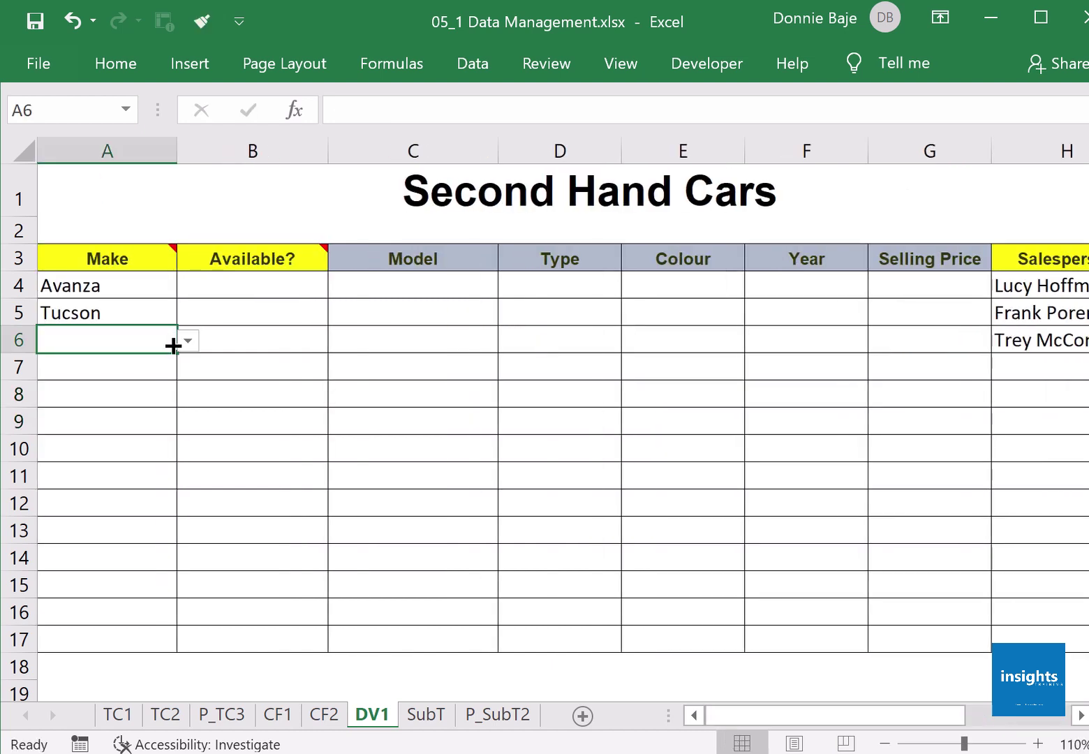
left_click(186, 342)
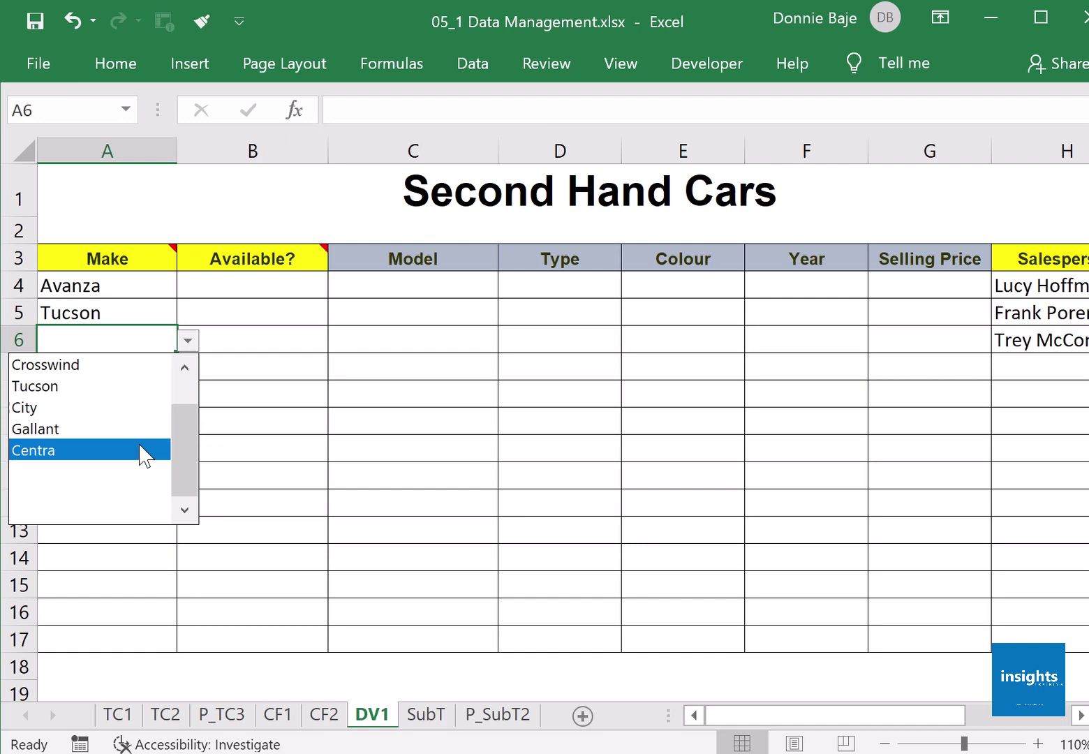
left_click(289, 298)
left_click_drag(289, 299, 271, 626)
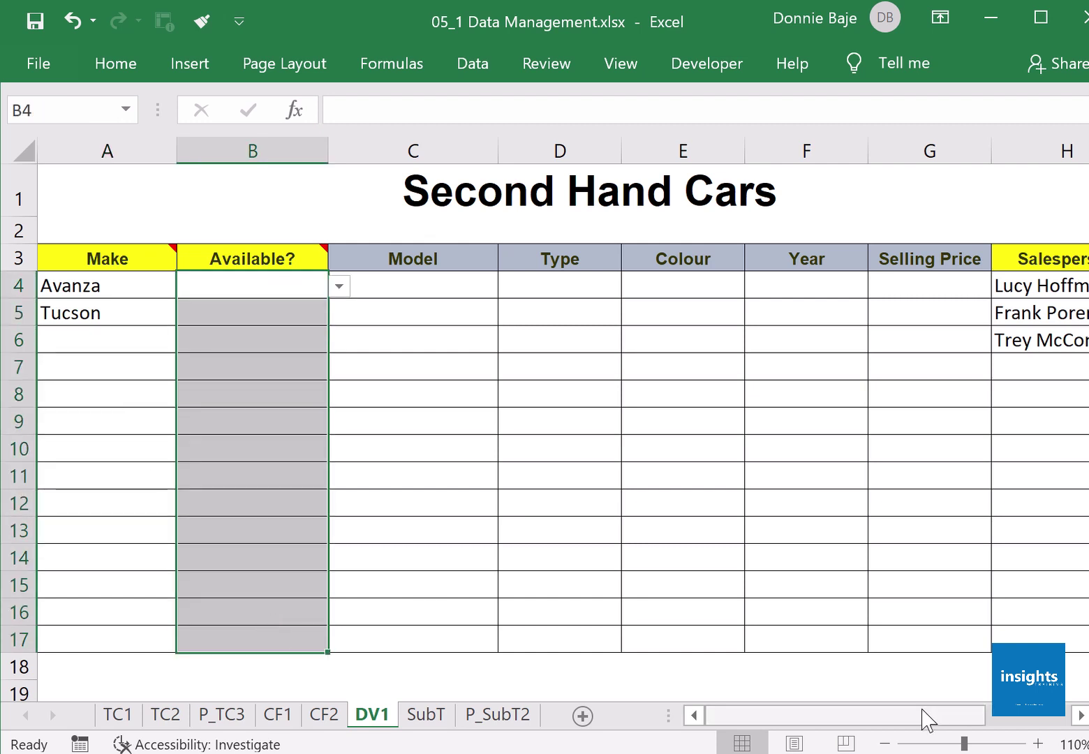
left_click_drag(926, 720, 712, 730)
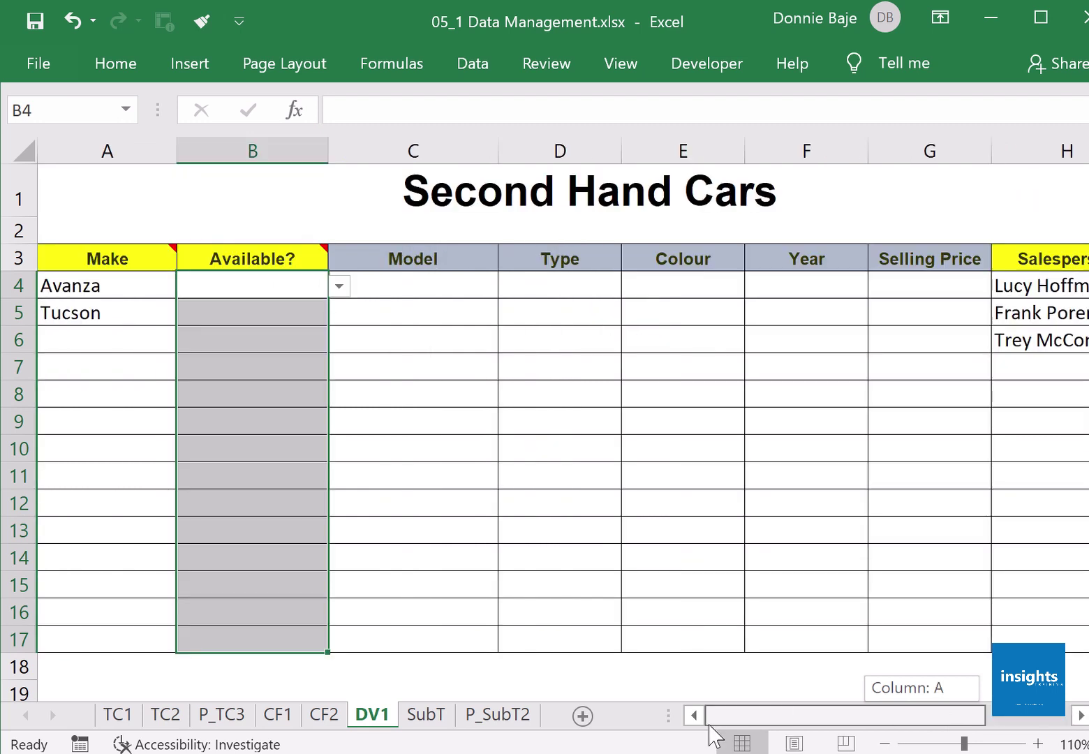
Change the Available? list source to Yes,No,Maybe and test B4's dropdown.
left_click(479, 68)
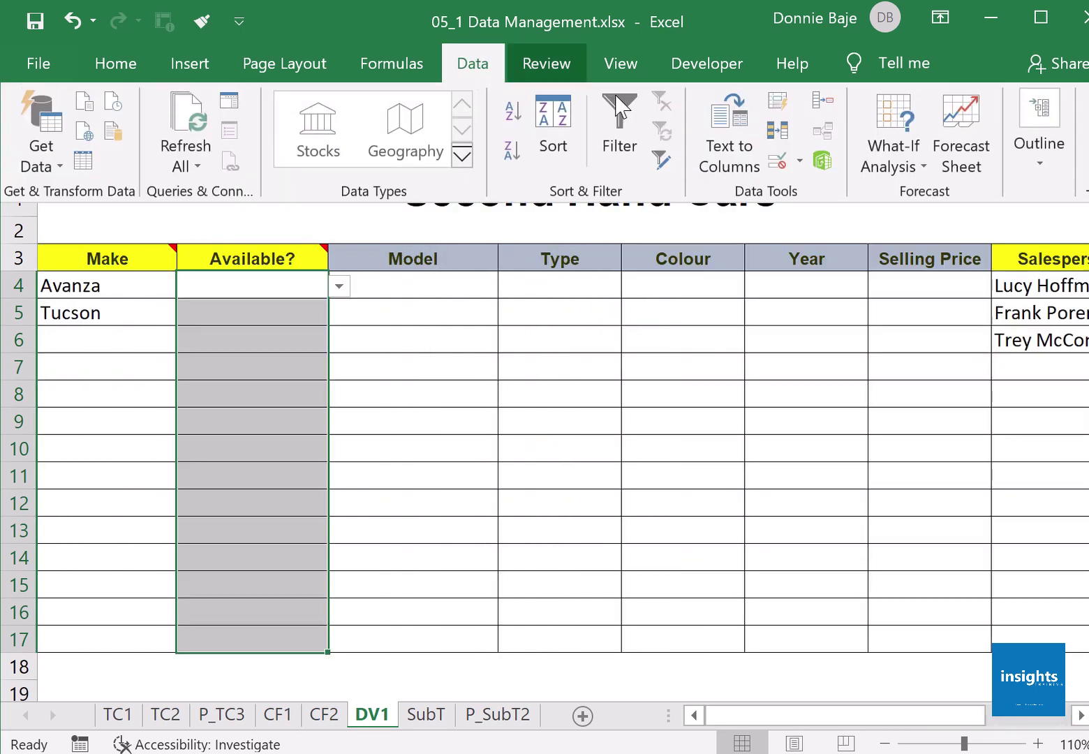
left_click(776, 162)
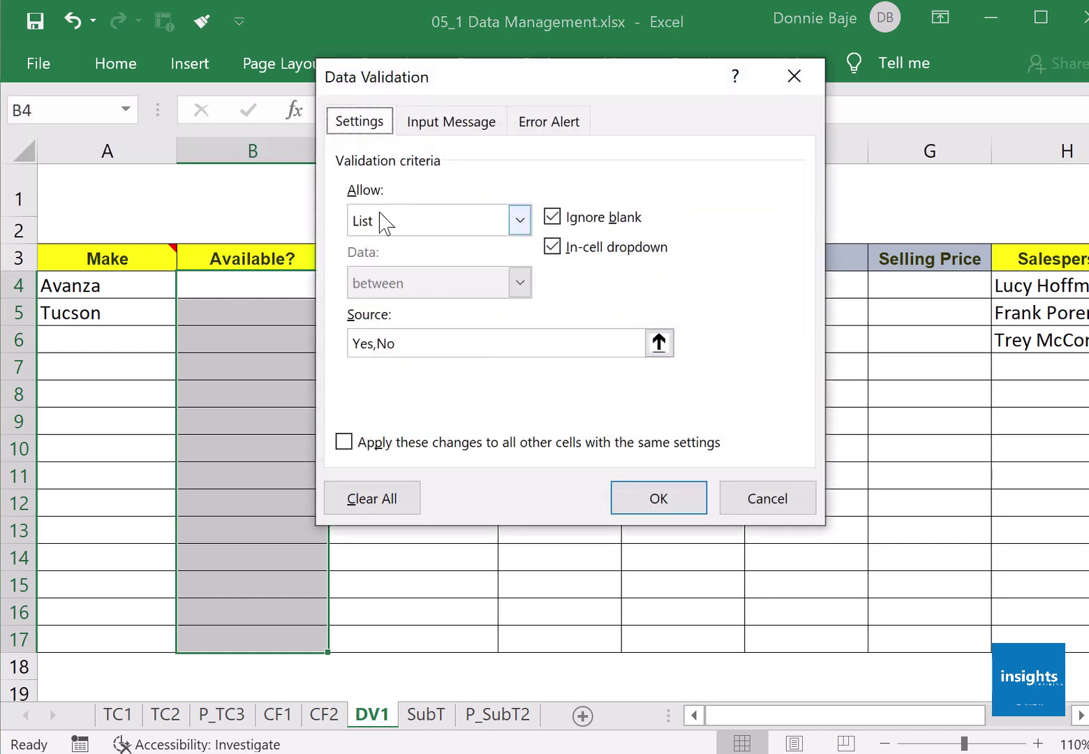
left_click(413, 341)
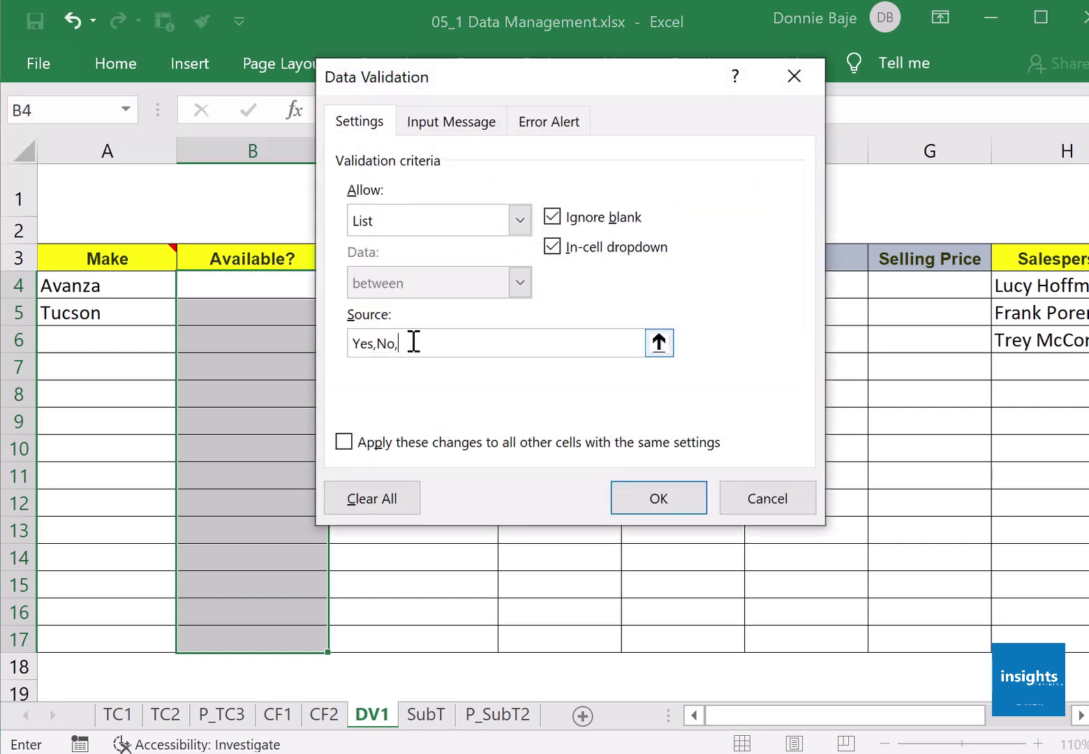
type(",Myb")
key("BackSpace")
left_click(695, 499)
left_click(274, 280)
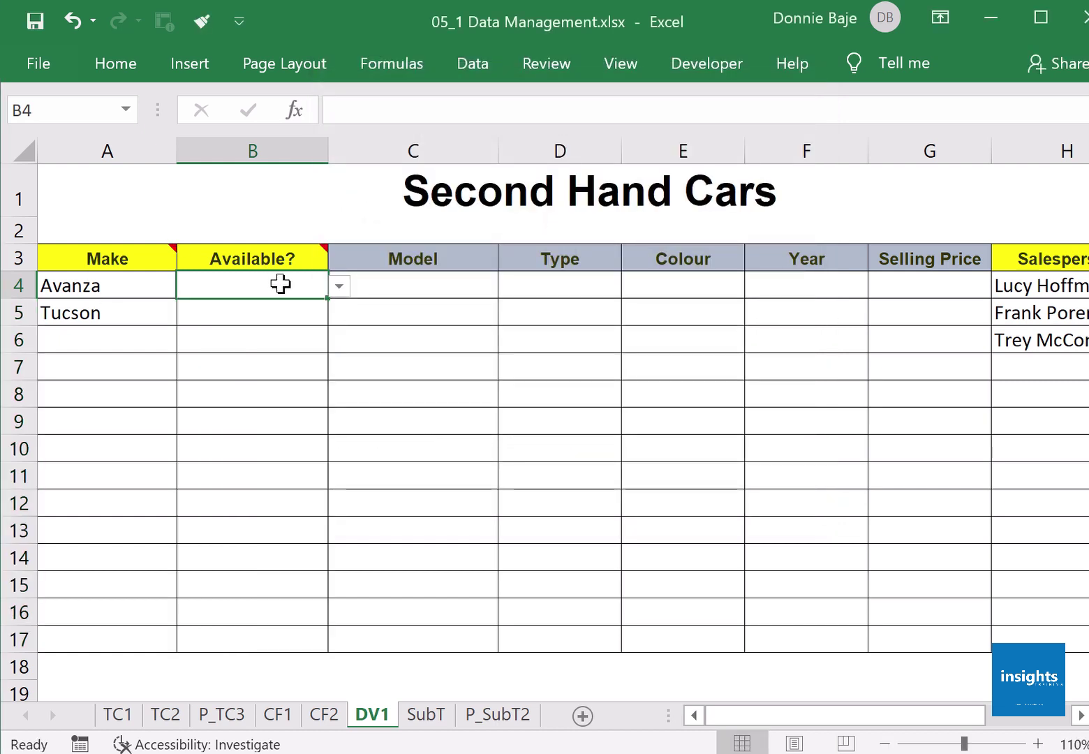
left_click(338, 287)
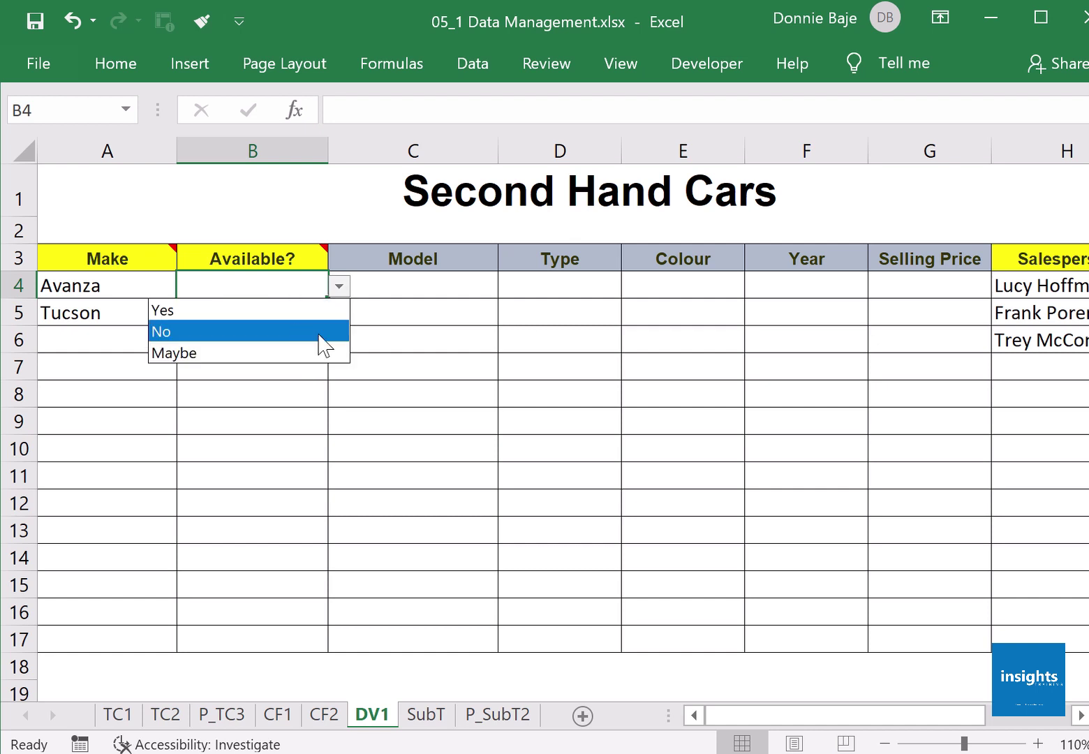